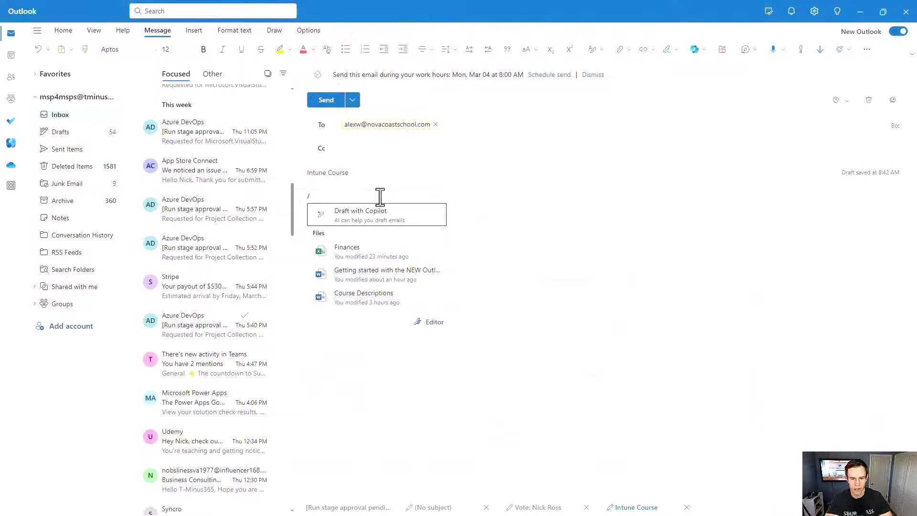
# Look up Intune file suggestions in the Intune Course draft, then recall the sent Test ZIP message
pyautogui.press('Escape')
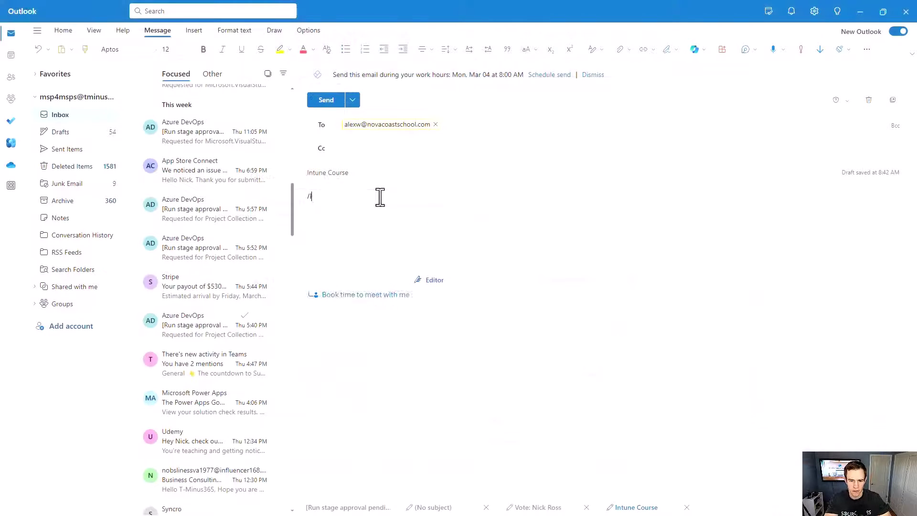
pyautogui.write('Intune')
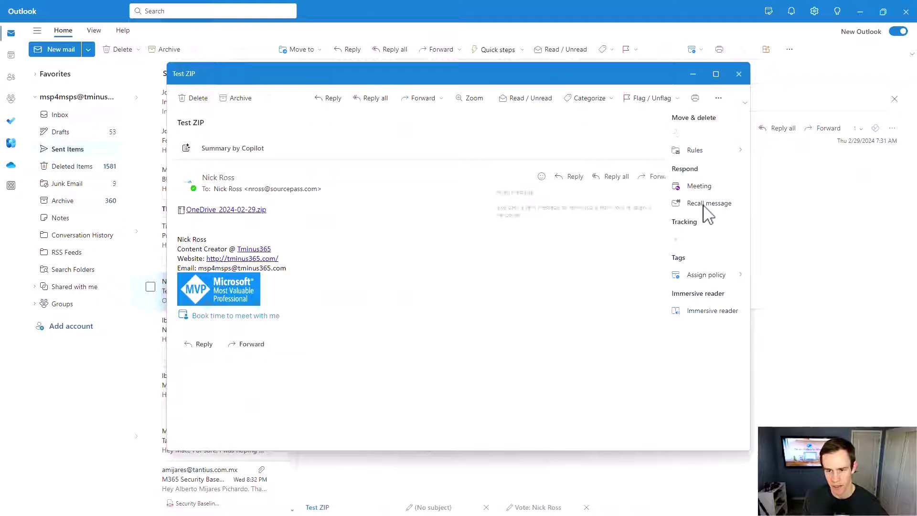
pyautogui.click(703, 204)
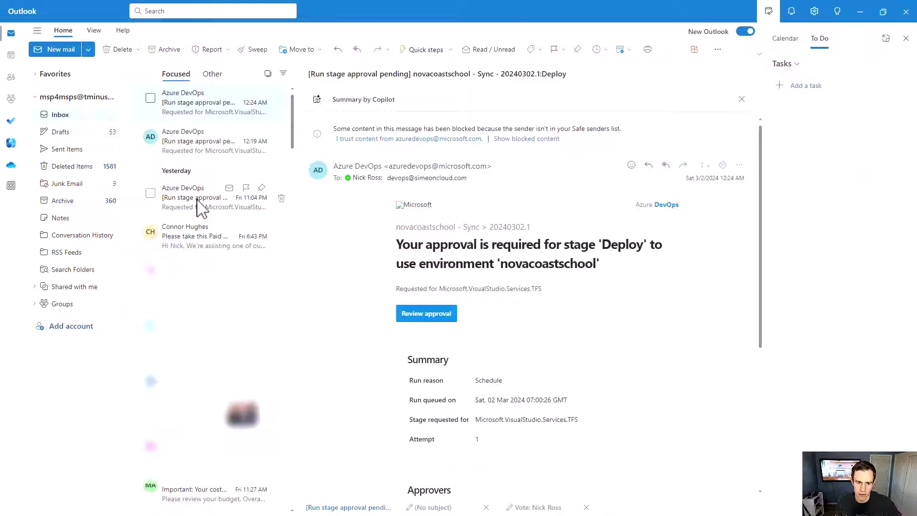
# Turn the Azure DevOps email into a To Do task and report the newsletter as phishing
pyautogui.moveTo(200, 208); pyautogui.dragTo(824, 154)
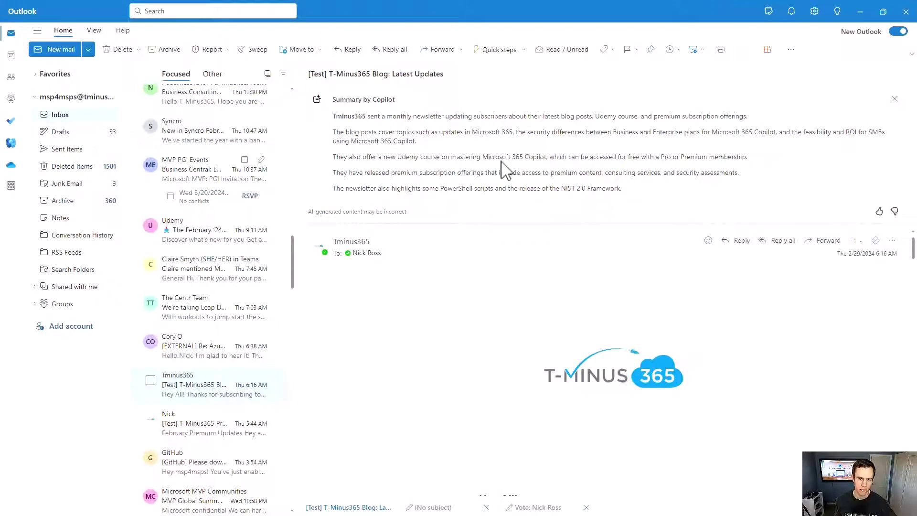
pyautogui.click(207, 50)
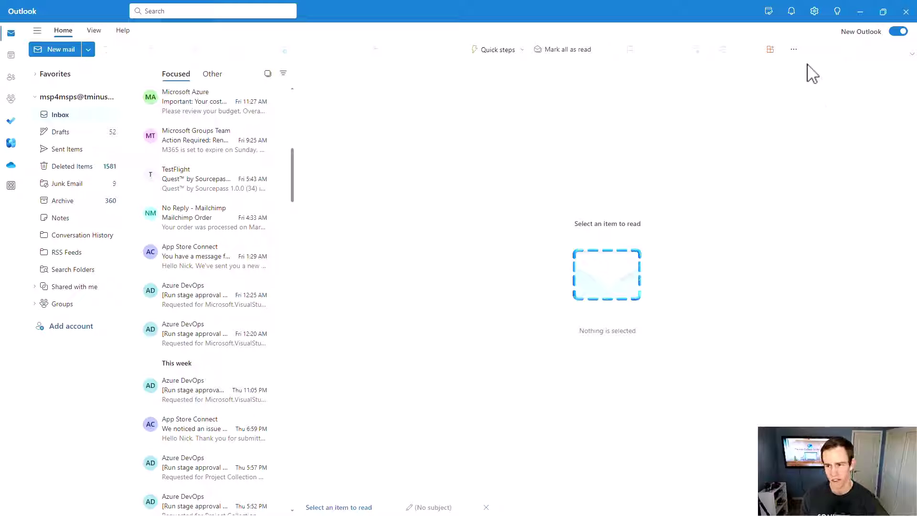
# Switch Outlook's appearance to dark mode, then back to light mode
pyautogui.click(814, 11)
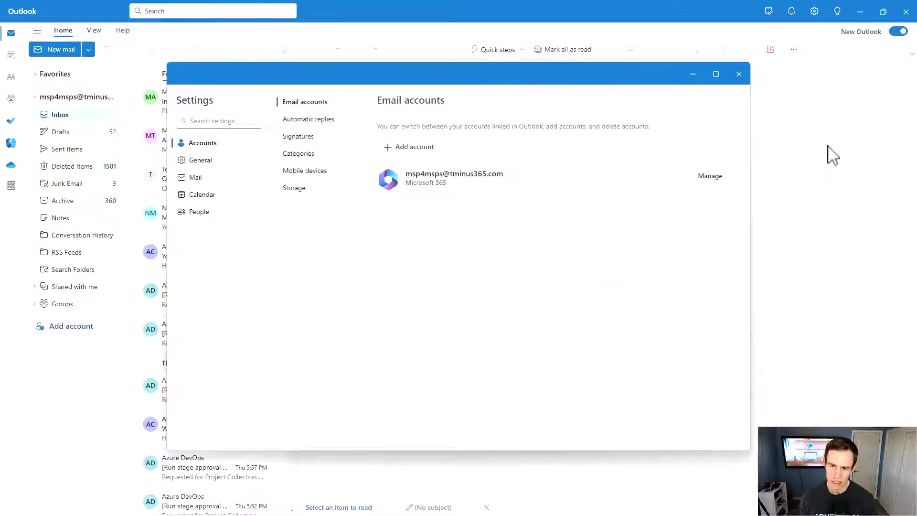
pyautogui.click(196, 161)
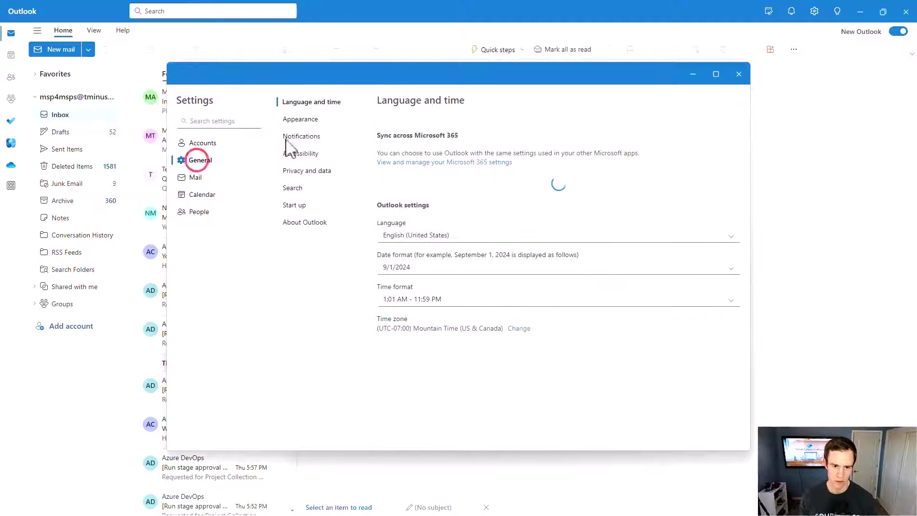
pyautogui.click(304, 122)
pyautogui.click(446, 171)
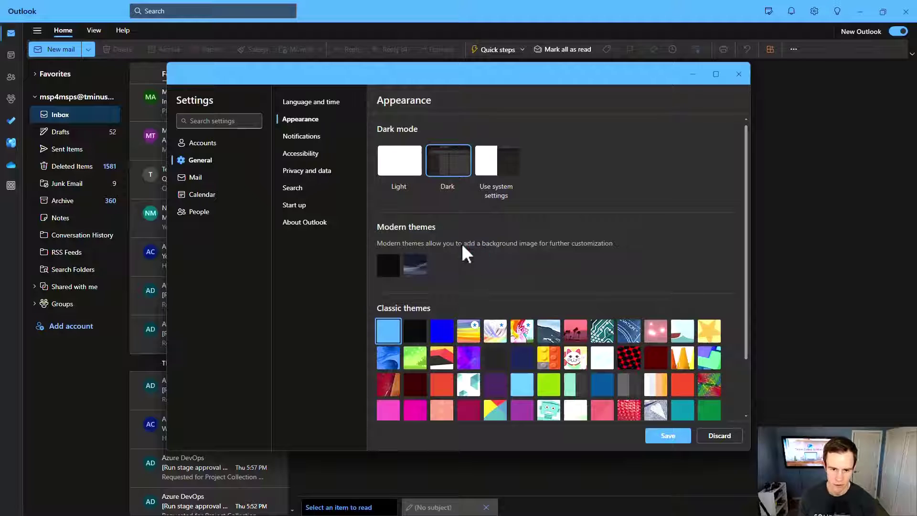
pyautogui.click(399, 160)
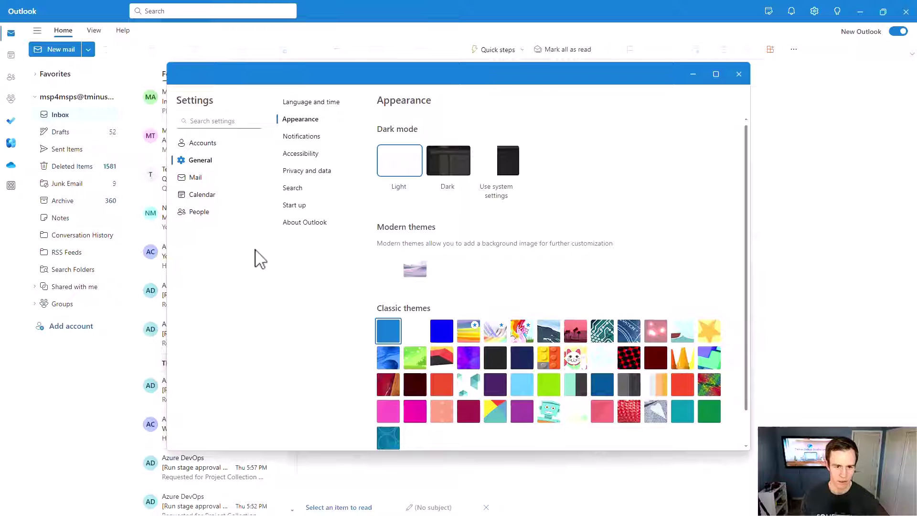
# Bring up the calendar time zone settings from Language and time
pyautogui.click(209, 143)
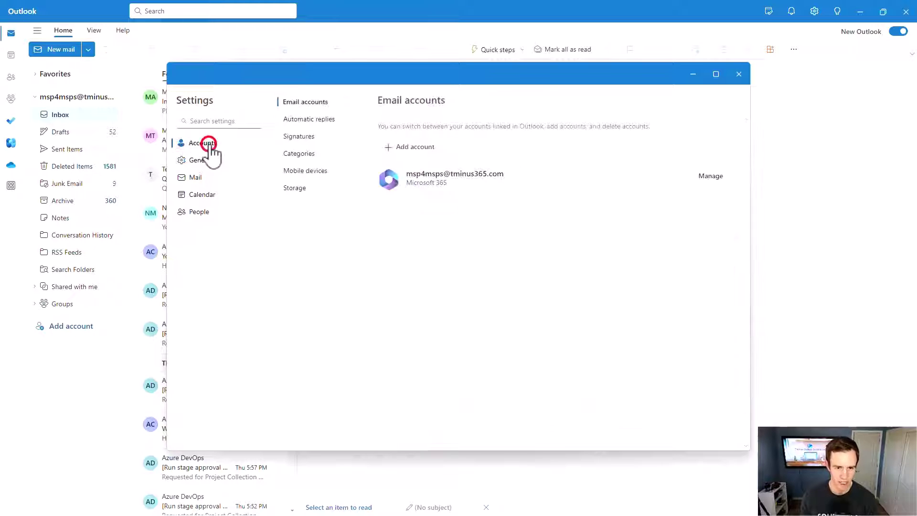
pyautogui.click(210, 160)
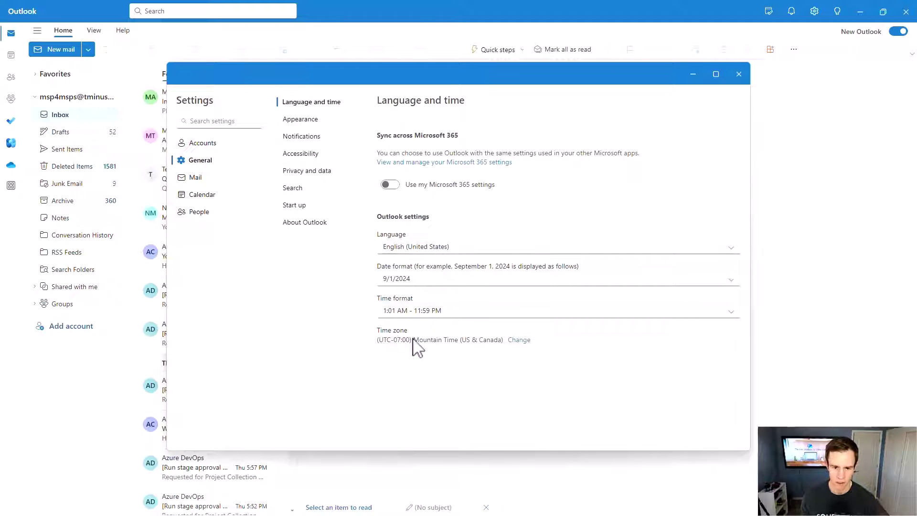
pyautogui.click(519, 341)
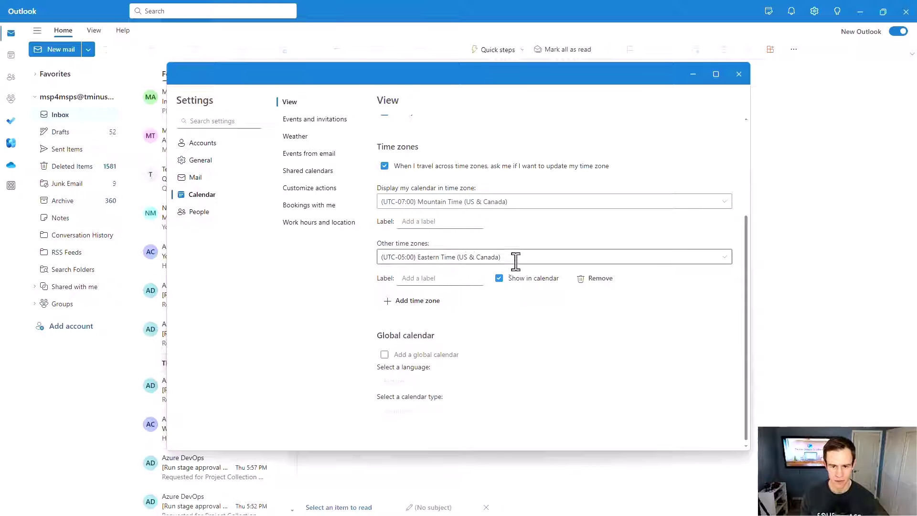
# Close Settings, view the work-week calendar with Eastern and Mountain time columns, and return to mail
pyautogui.click(739, 75)
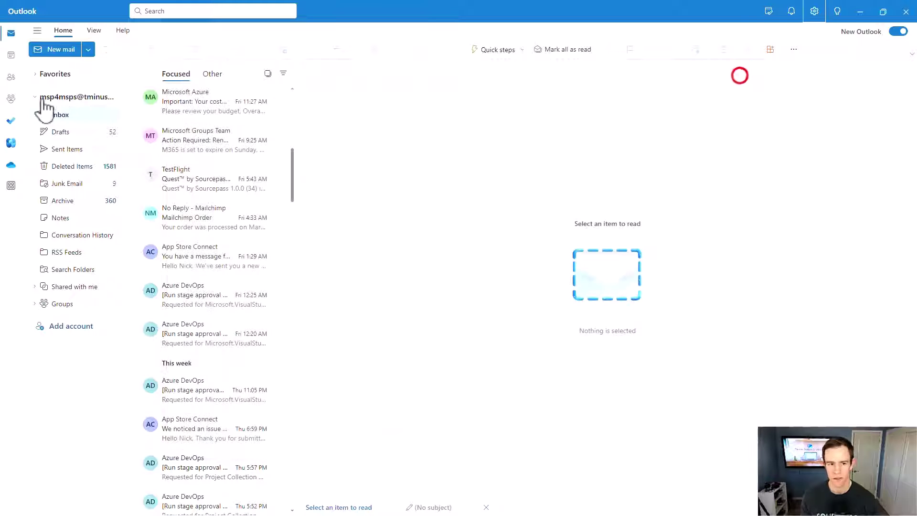
pyautogui.click(14, 57)
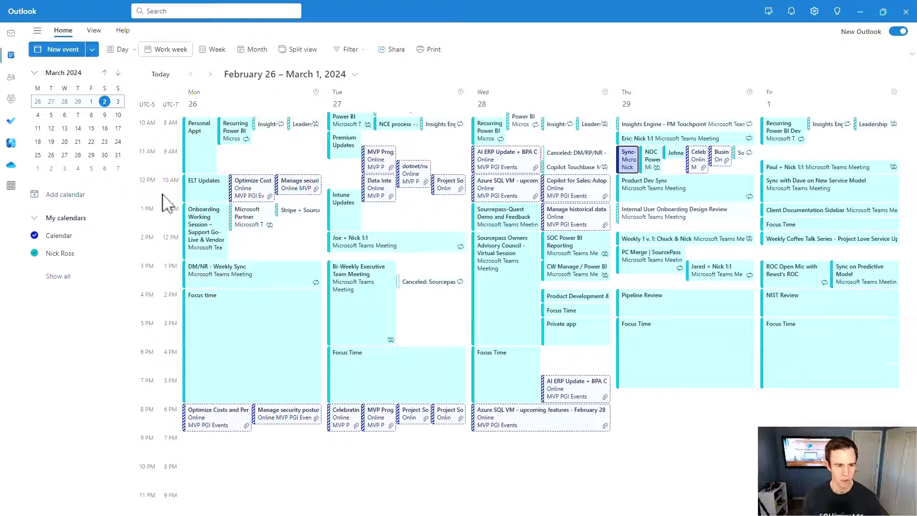
pyautogui.click(10, 35)
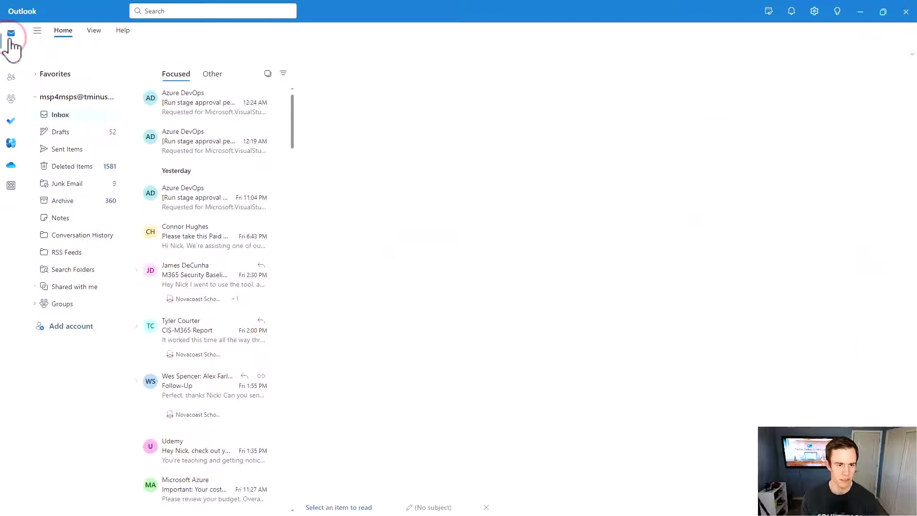
# Review the Mail Layout options: Focused Inbox, text size, conversation grouping and reading pane
pyautogui.click(814, 12)
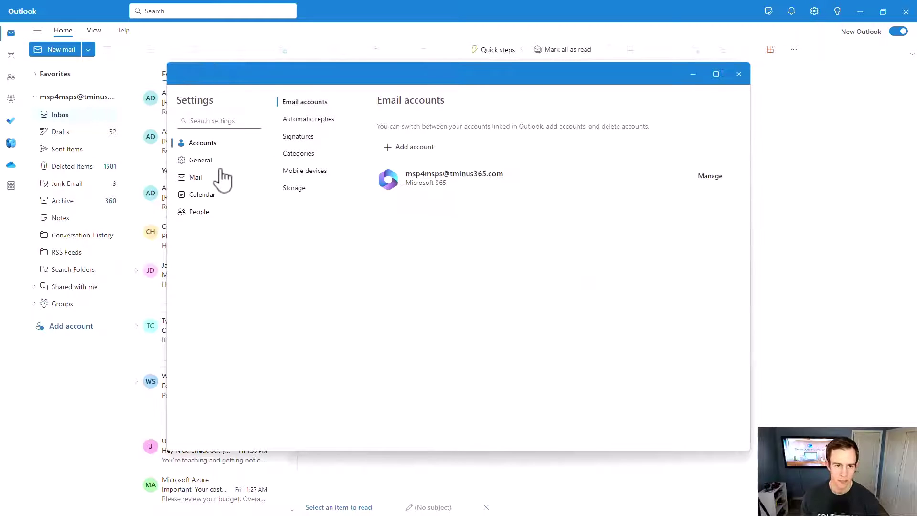
pyautogui.click(209, 181)
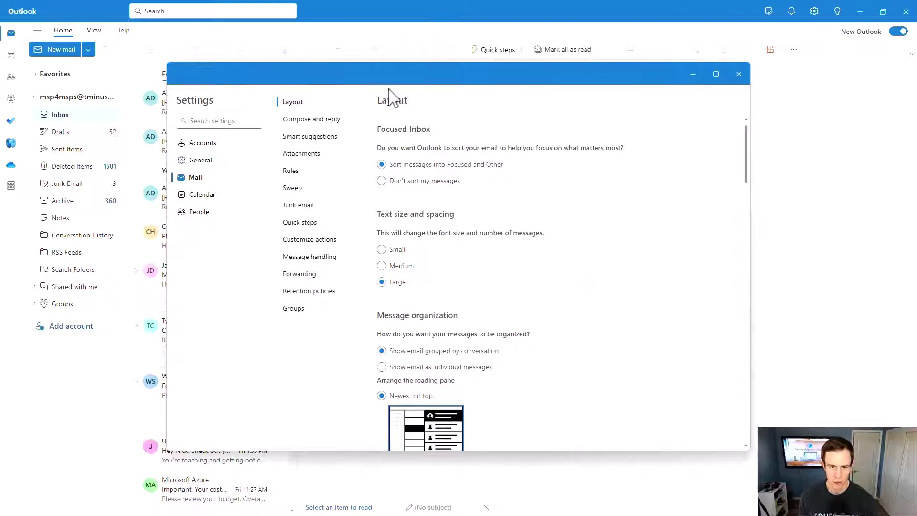
pyautogui.scroll(-6, 479, 196)
pyautogui.scroll(2, 492, 253)
pyautogui.scroll(-10, 491, 257)
pyautogui.scroll(-2, 534, 310)
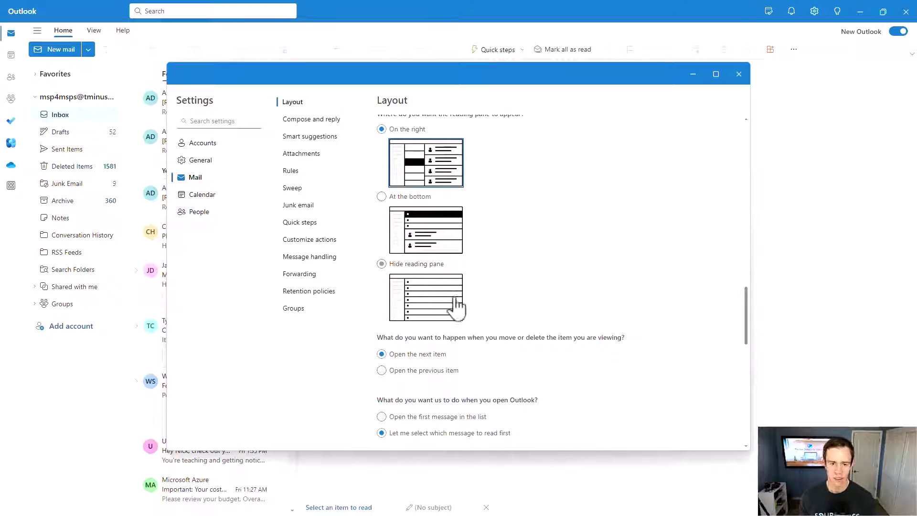
pyautogui.scroll(5, 459, 308)
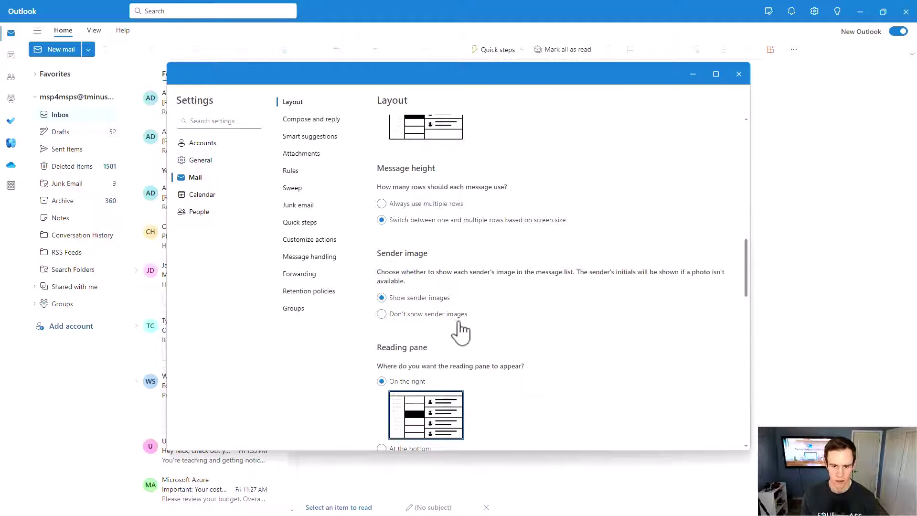
pyautogui.scroll(4, 465, 336)
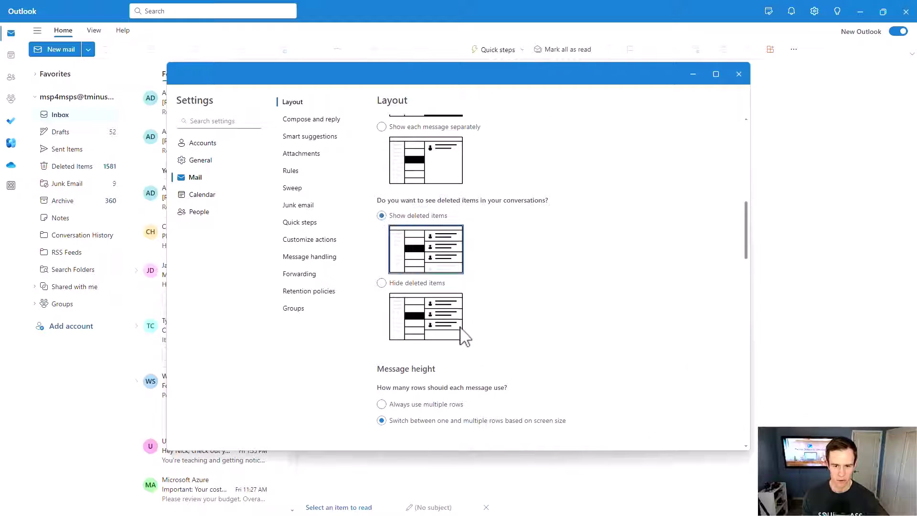
pyautogui.scroll(3, 477, 241)
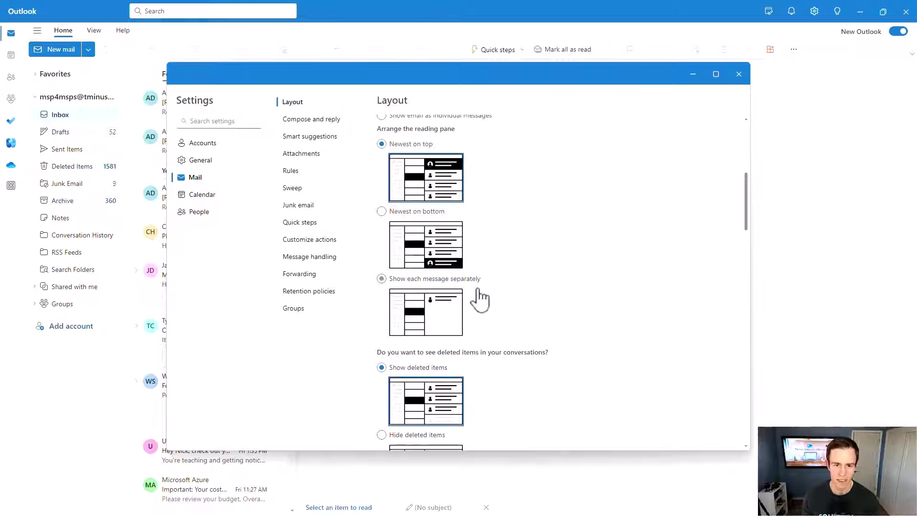
pyautogui.scroll(2, 479, 299)
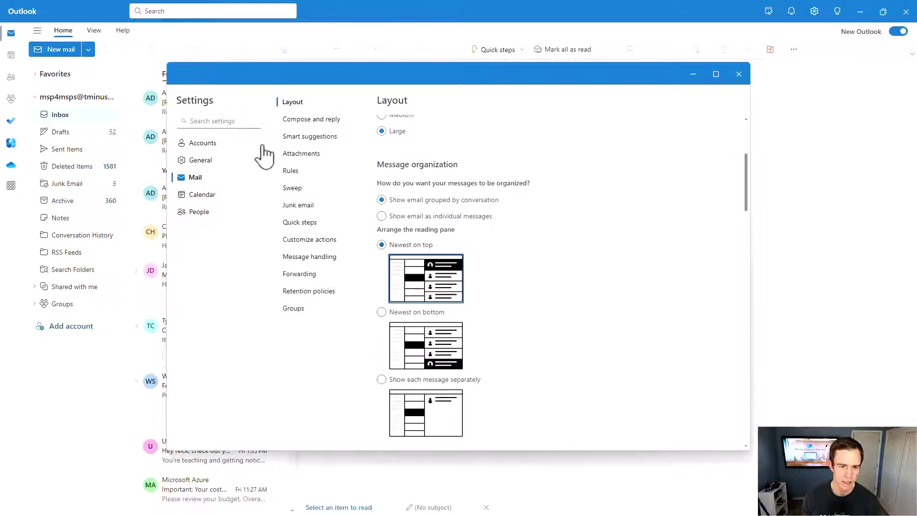
# Go through Accounts to the Signatures page showing the default signature with its bookings link
pyautogui.click(197, 144)
pyautogui.click(319, 117)
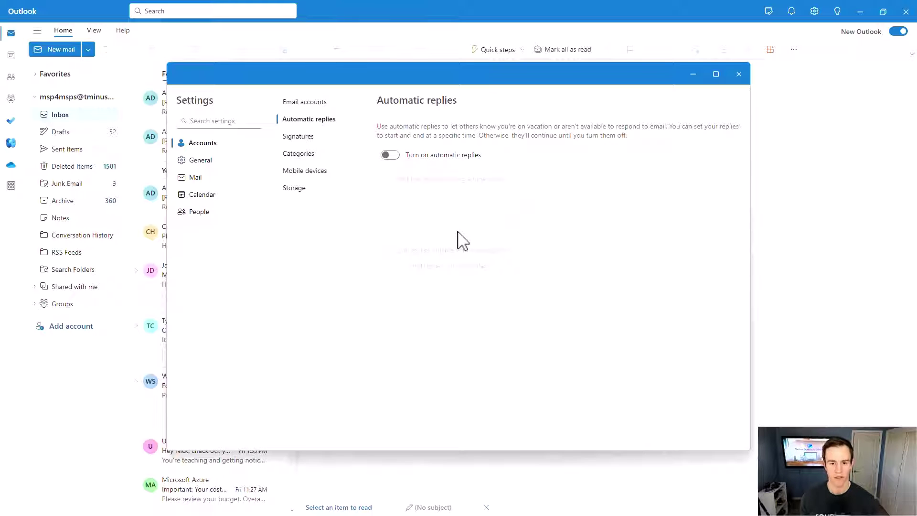
pyautogui.click(304, 138)
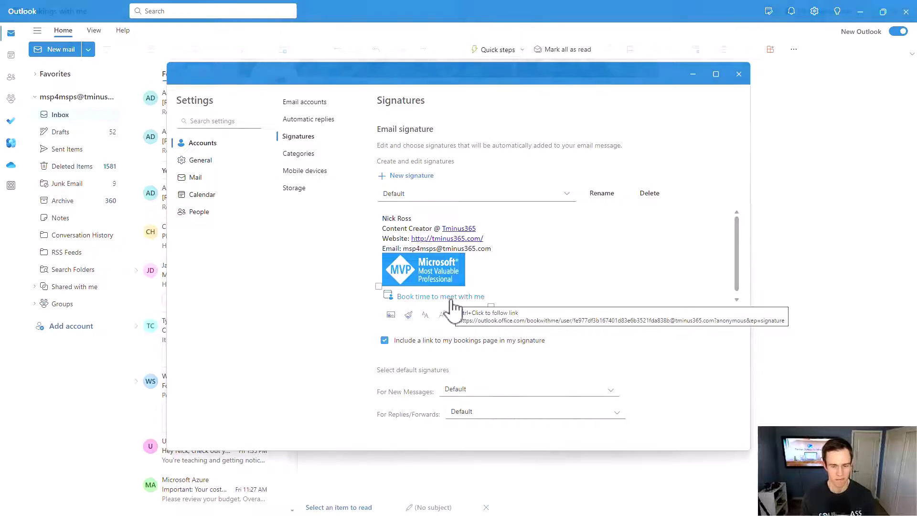
# Follow the signature's 'Book time to meet with me' link to the Bookings with me page
pyautogui.keyDown('ctrl'); pyautogui.click(450, 302); pyautogui.keyUp('ctrl')
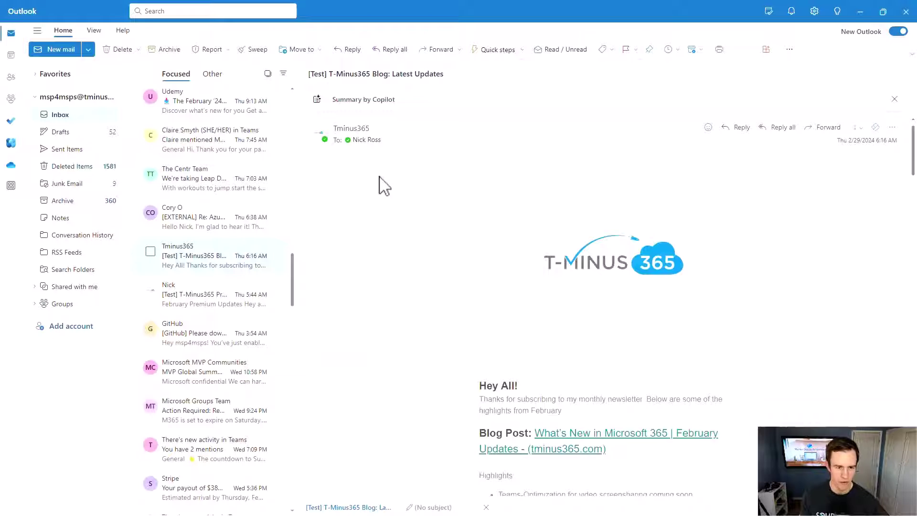
# Start a new email with the default signature after reviewing the Schedule send time choices
pyautogui.click(52, 56)
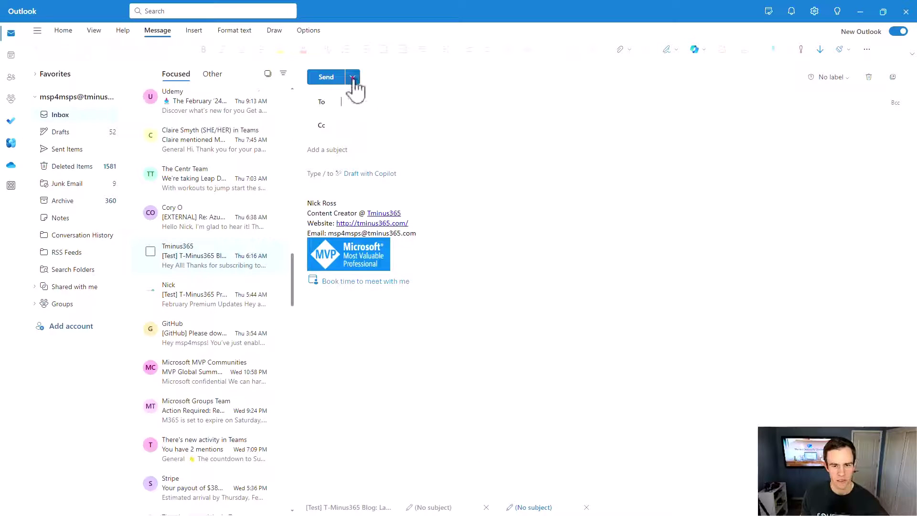
pyautogui.click(352, 78)
pyautogui.click(335, 109)
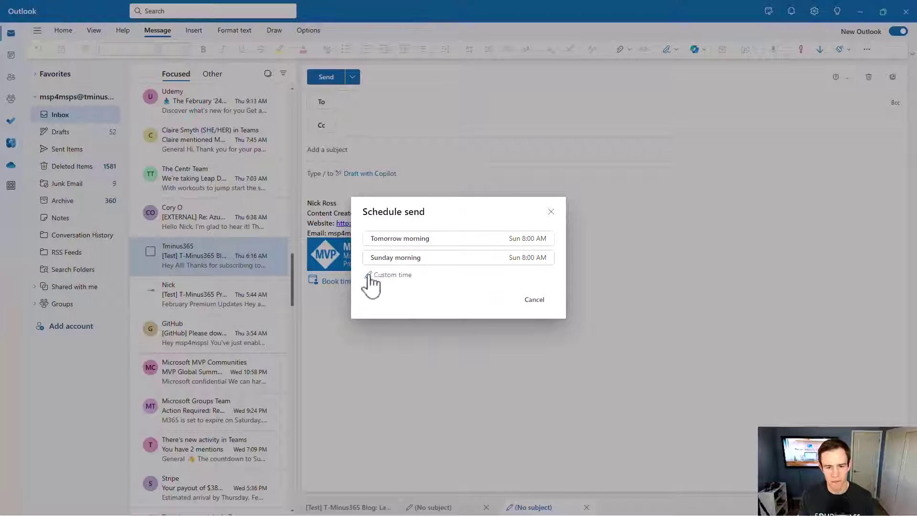
pyautogui.click(552, 211)
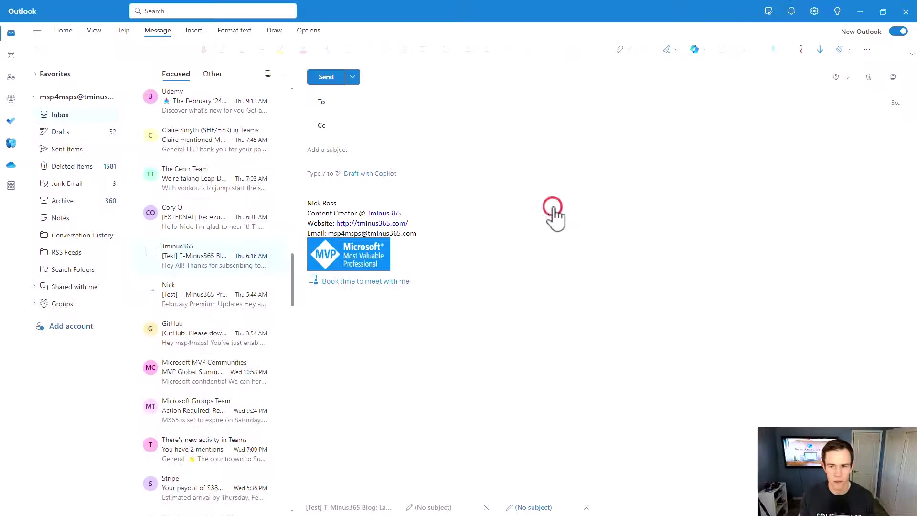
pyautogui.click(555, 190)
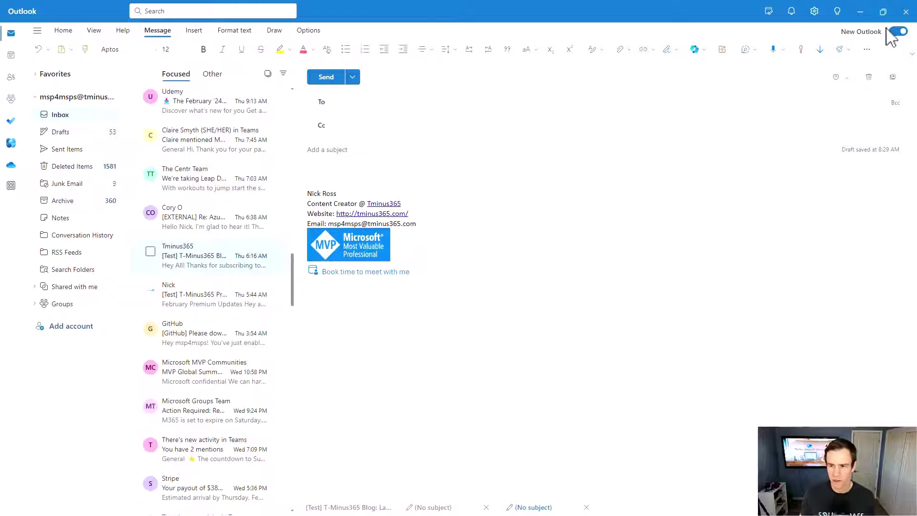
# Try the Polls add-in from the draft's More options menu, then close its pane
pyautogui.click(867, 49)
pyautogui.click(845, 86)
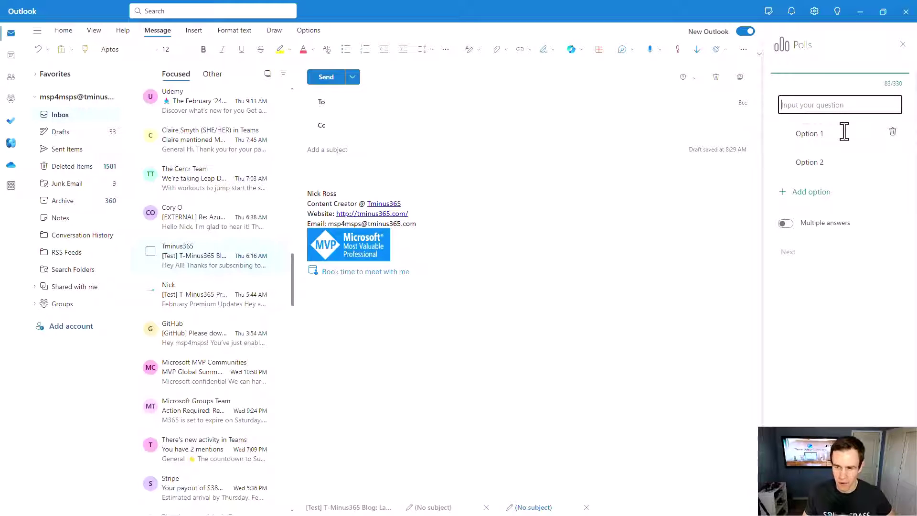
pyautogui.click(903, 45)
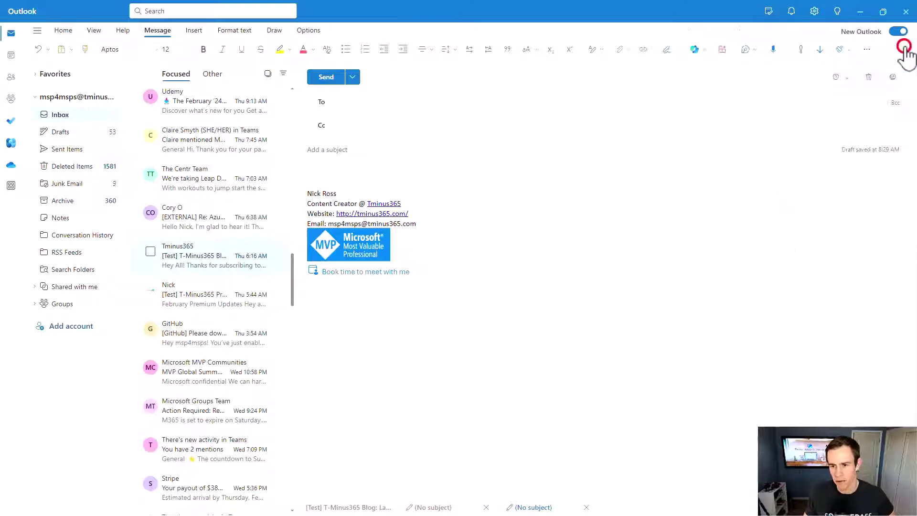
pyautogui.click(867, 49)
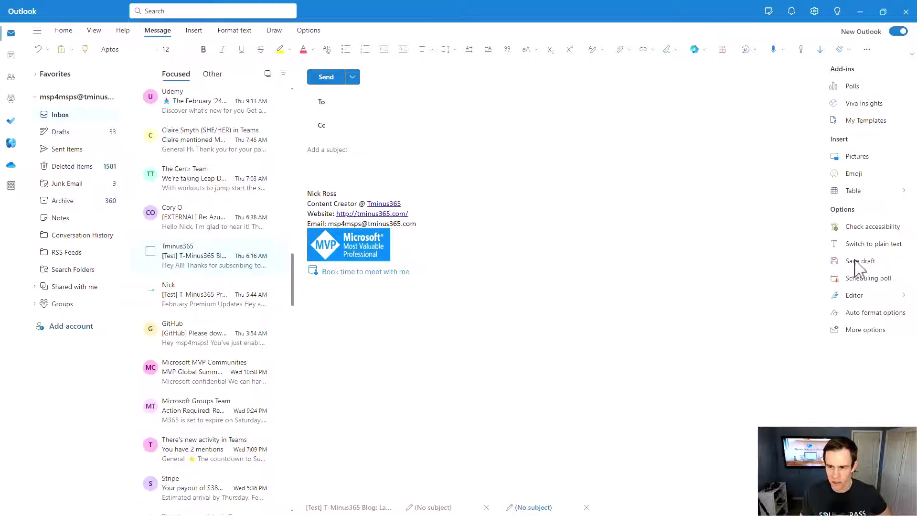
# Glance at the Scheduling poll pane, then address the draft to three recipients
pyautogui.click(837, 278)
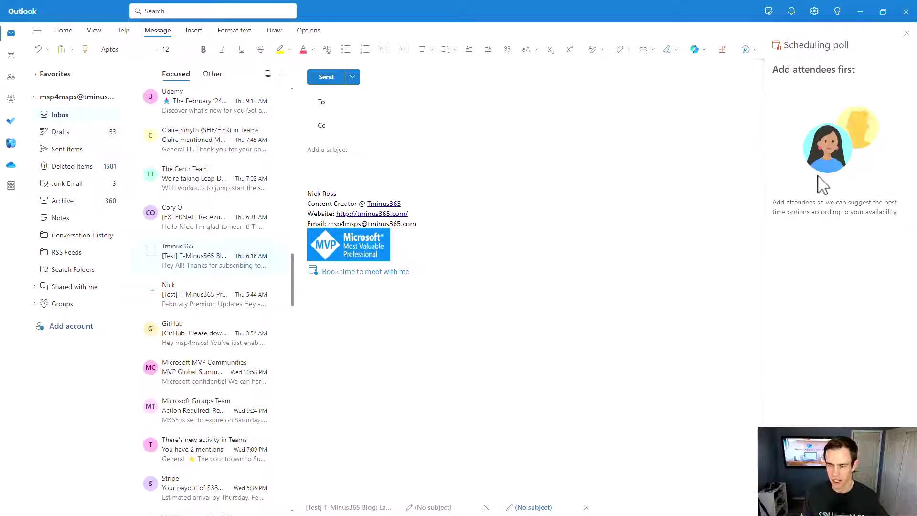
pyautogui.click(906, 33)
pyautogui.click(471, 100)
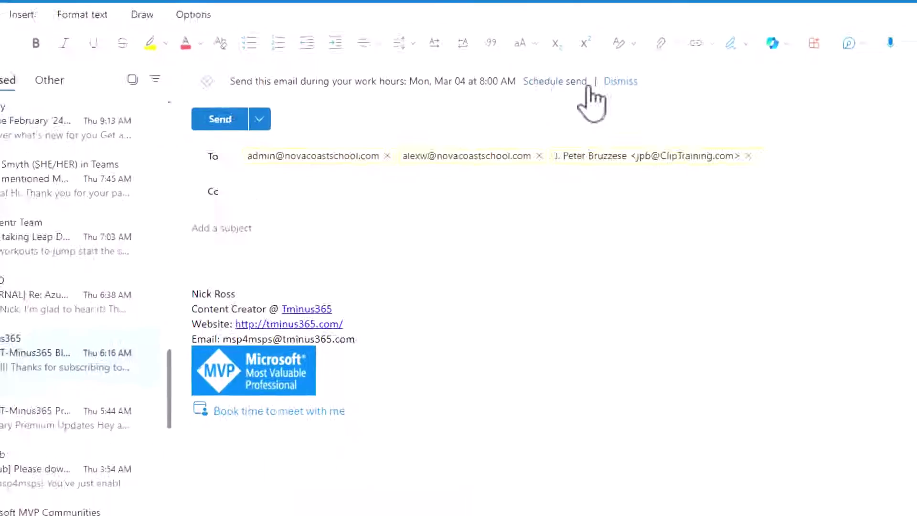
# Start a scheduling poll with a 1-hour duration, Meeting hours off, on March 12, 2024
pyautogui.click(866, 50)
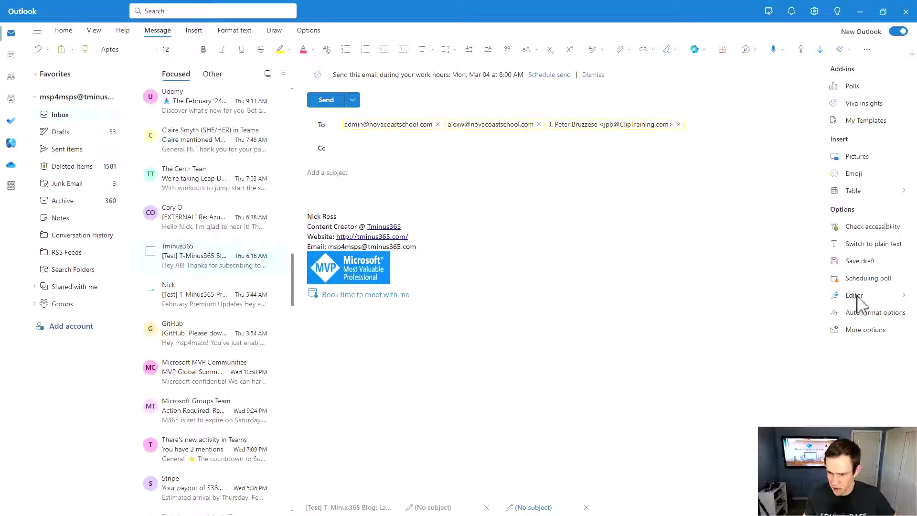
pyautogui.click(862, 280)
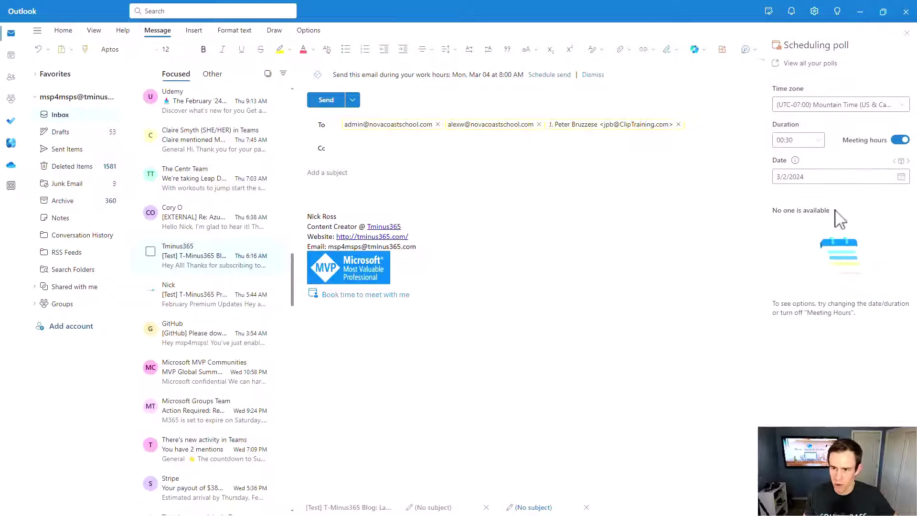
pyautogui.click(815, 140)
pyautogui.click(792, 206)
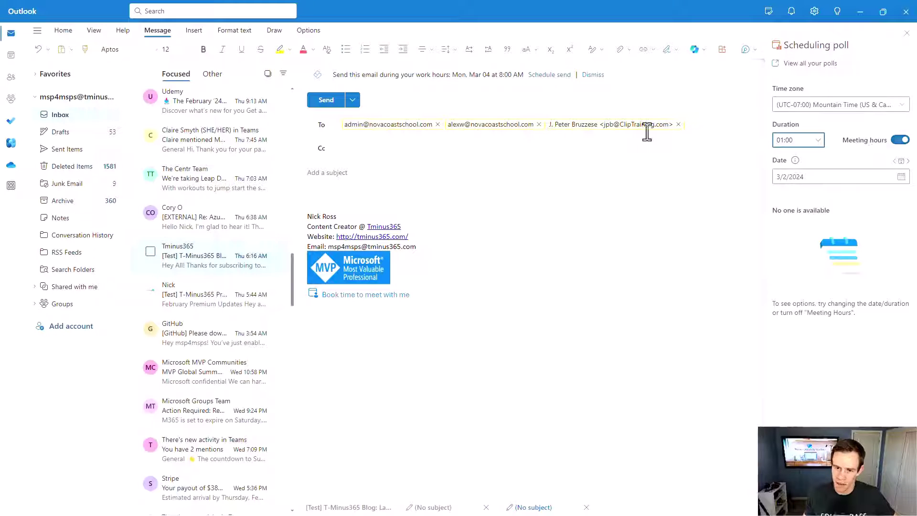
pyautogui.click(904, 140)
pyautogui.click(892, 178)
pyautogui.click(797, 252)
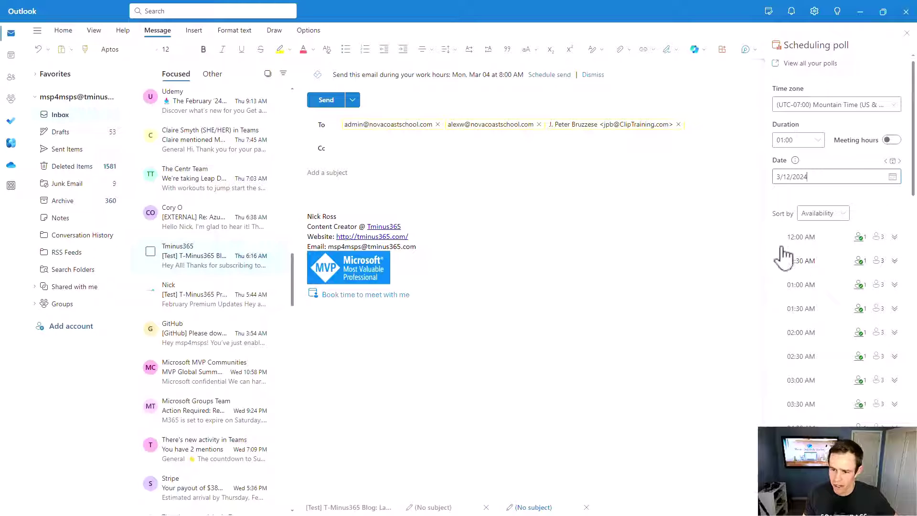
# Offer six time slots: 10:00, 10:30, 11:00, 11:30 AM, 12:00 and 12:30 PM
pyautogui.scroll(-12, 783, 268)
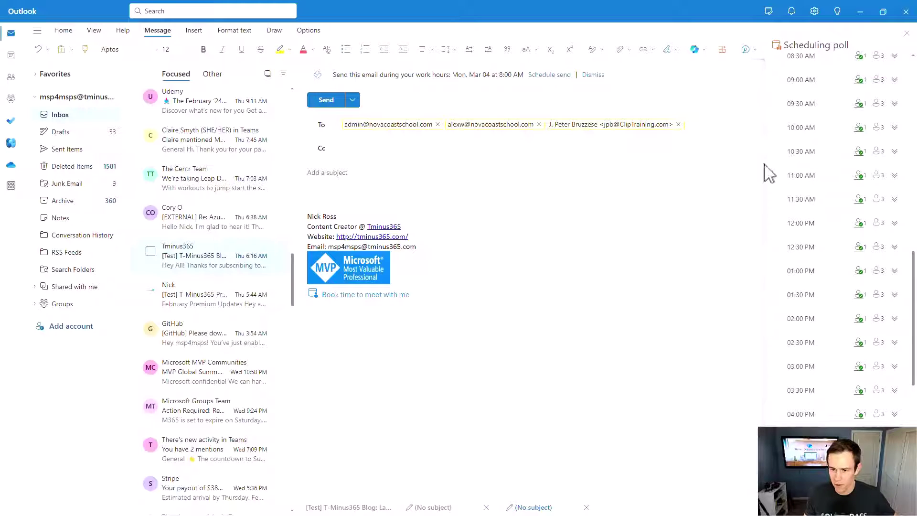
pyautogui.click(775, 127)
pyautogui.click(776, 151)
pyautogui.click(775, 175)
pyautogui.click(775, 199)
pyautogui.click(776, 222)
pyautogui.click(775, 247)
pyautogui.click(812, 499)
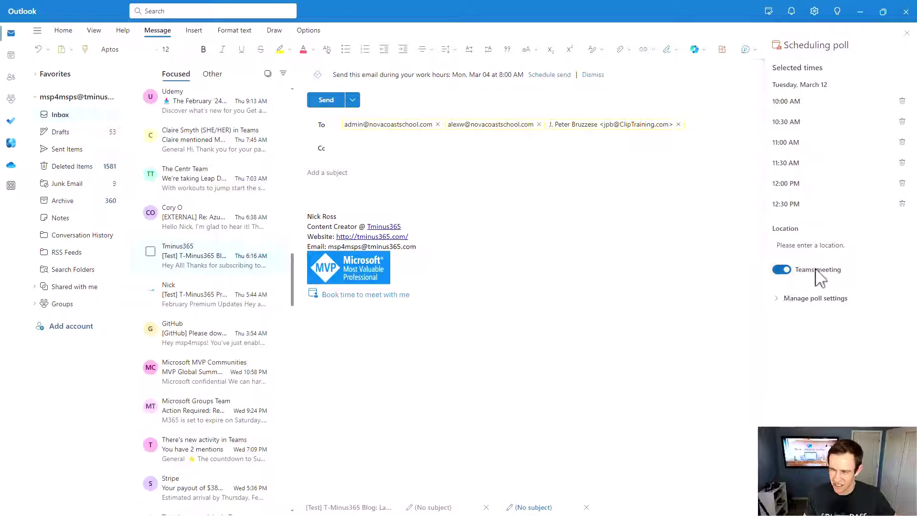
# Review the Manage poll settings and add the poll to the email
pyautogui.click(815, 298)
pyautogui.moveTo(832, 326)
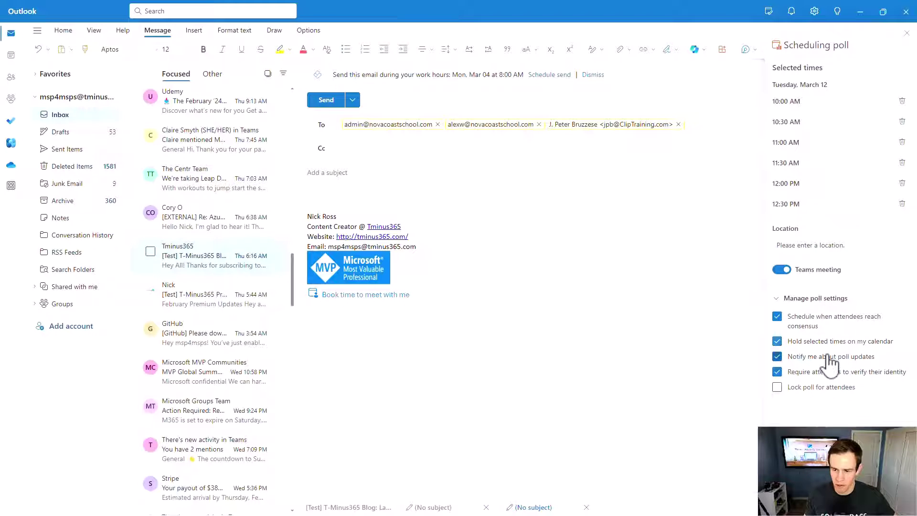
pyautogui.moveTo(830, 364)
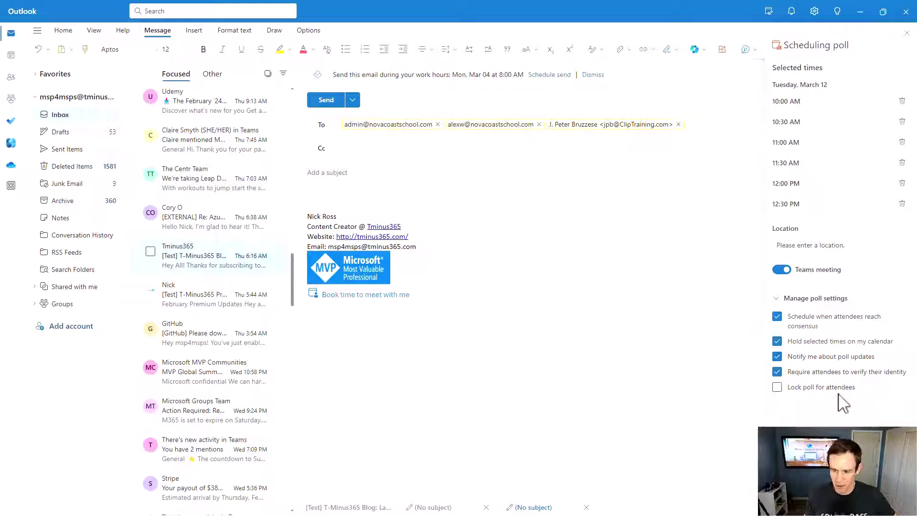
pyautogui.click(840, 497)
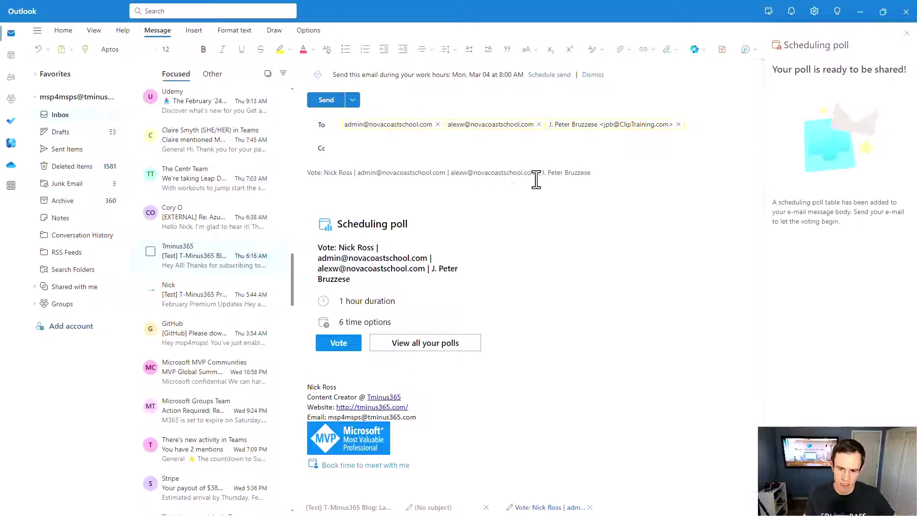
# Delete the invitee addresses from the subject, leaving 'Vote:' plus the sender's name
pyautogui.moveTo(619, 166); pyautogui.dragTo(351, 168)
pyautogui.press('BackSpace')
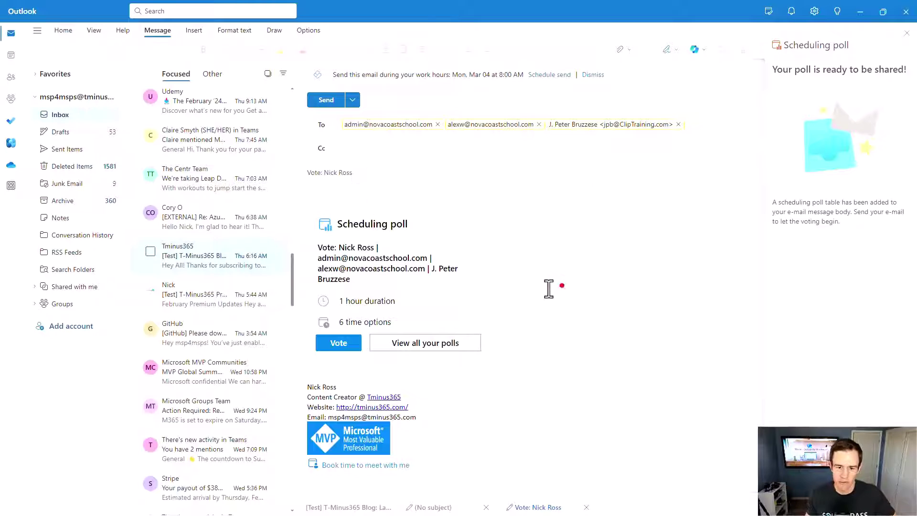
pyautogui.click(533, 289)
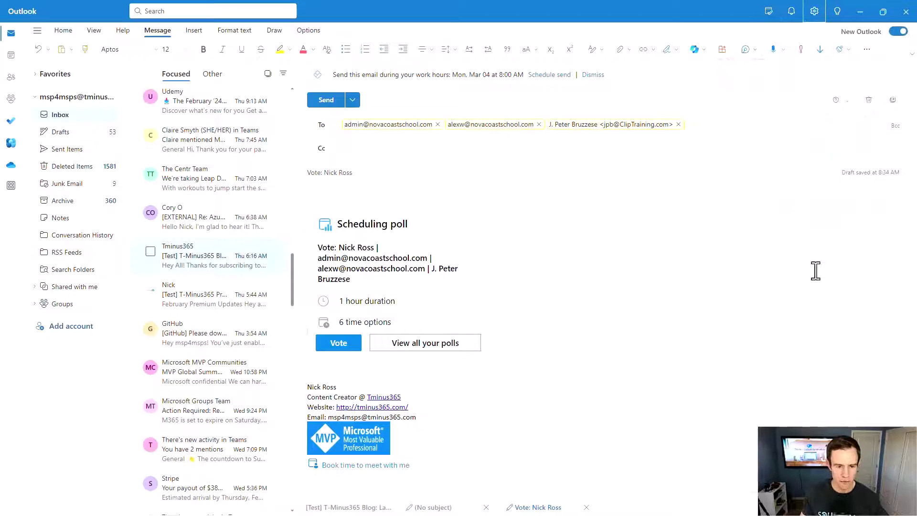
# Set Undo send to 10 seconds in Mail > Compose and reply settings and save
pyautogui.click(815, 11)
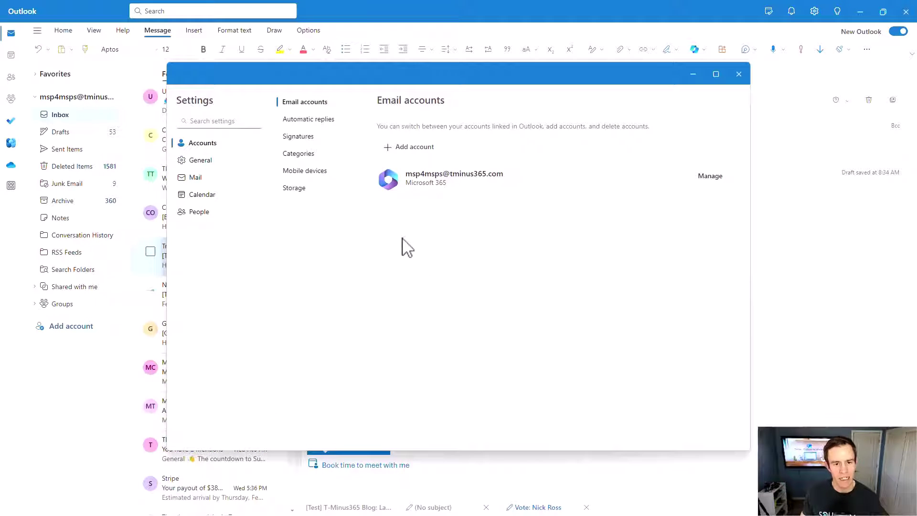
pyautogui.click(208, 177)
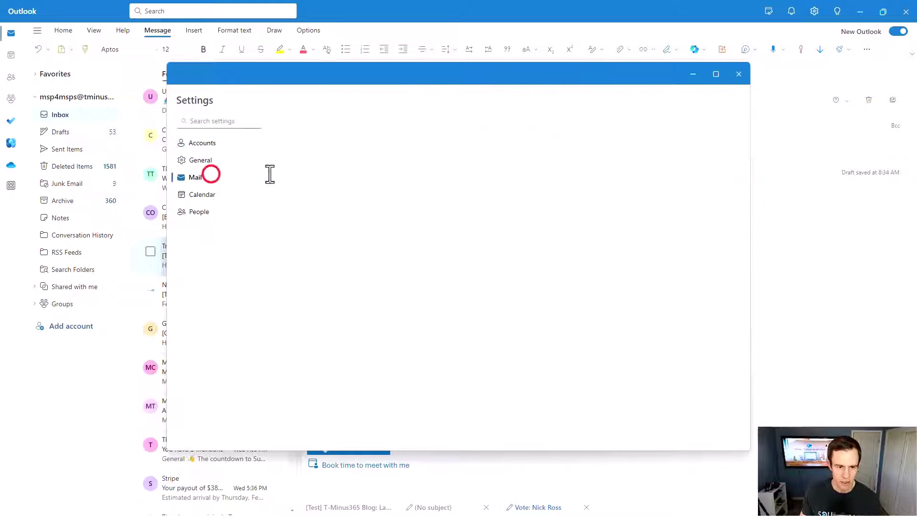
pyautogui.click(309, 119)
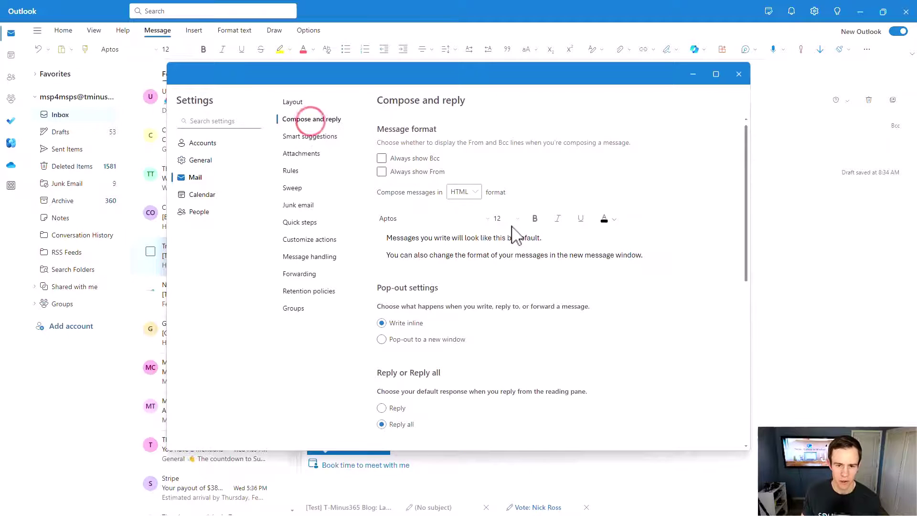
pyautogui.scroll(-4, 513, 235)
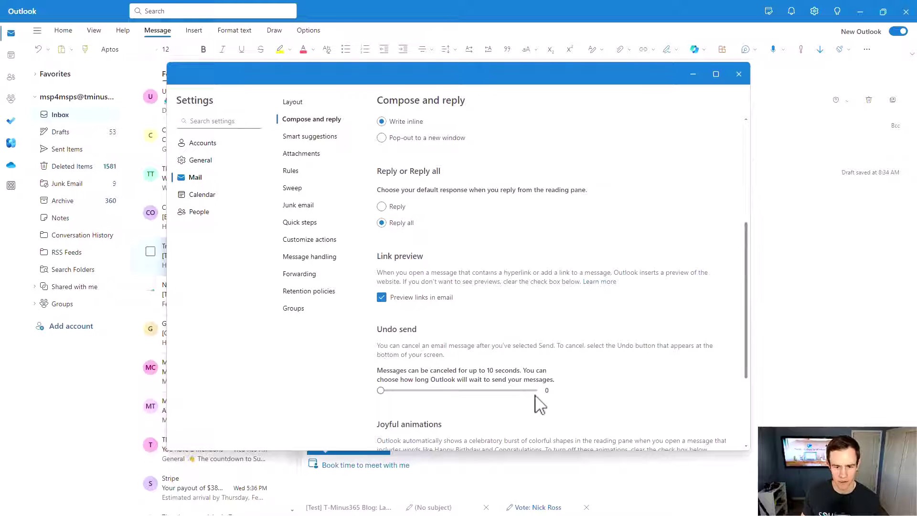
pyautogui.moveTo(381, 390); pyautogui.dragTo(533, 391)
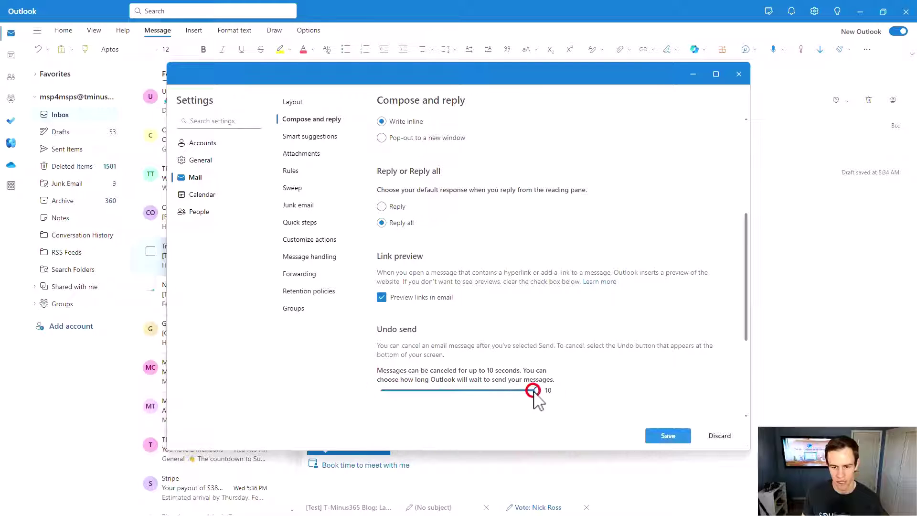
pyautogui.click(678, 444)
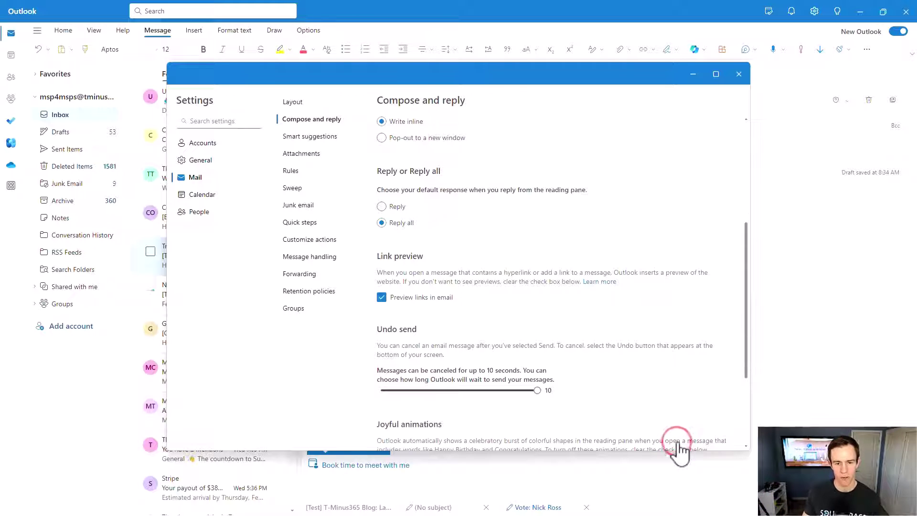
pyautogui.scroll(-2, 635, 382)
pyautogui.scroll(6, 606, 333)
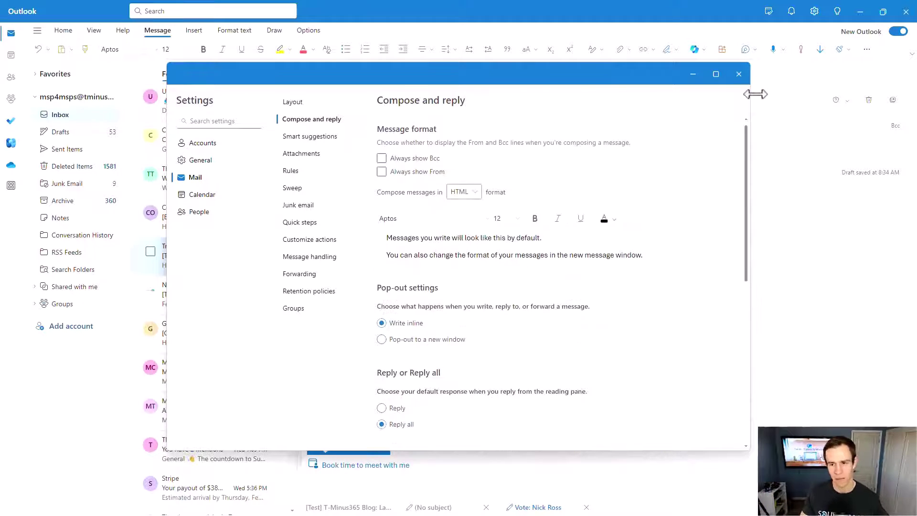
pyautogui.click(739, 74)
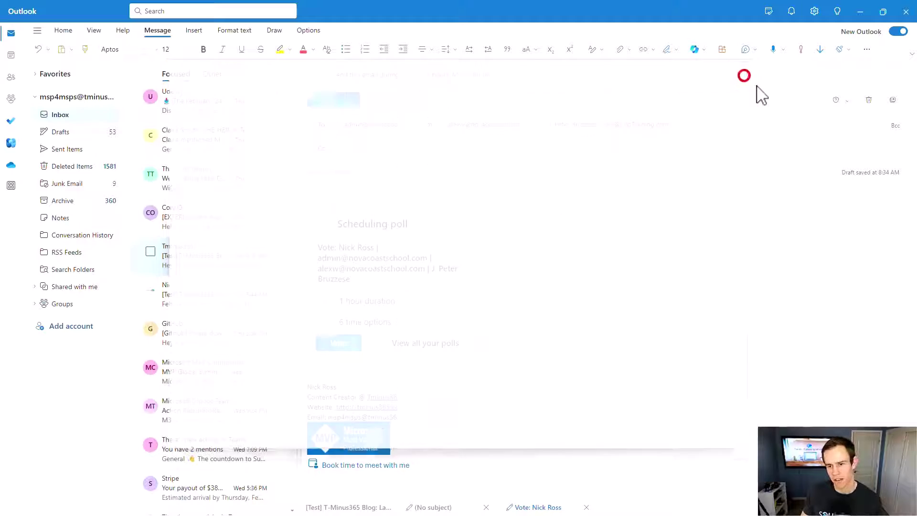
# Recall the 'Test ZIP' message from Sent Items
pyautogui.click(61, 151)
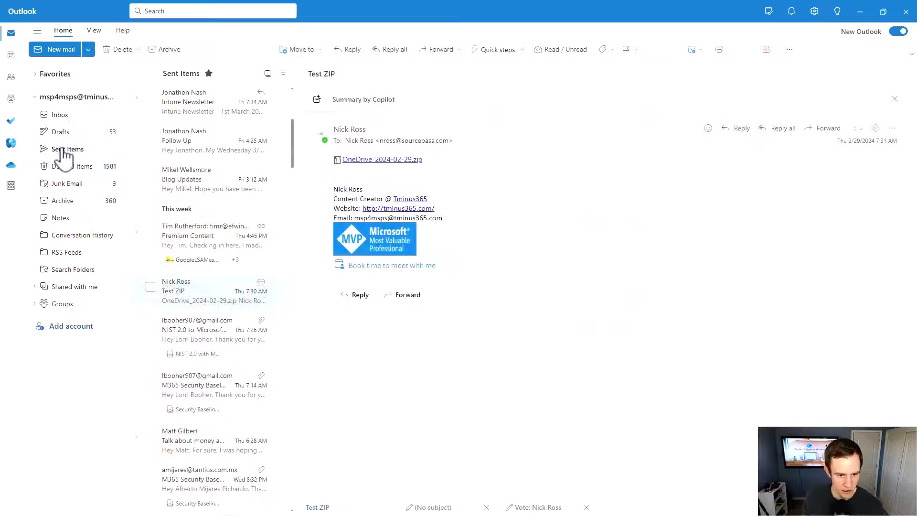
pyautogui.doubleClick(193, 296)
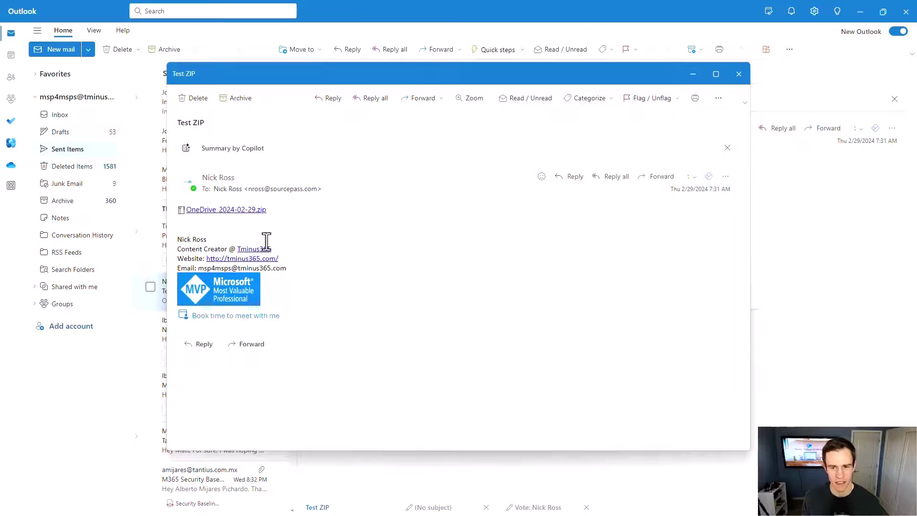
pyautogui.click(723, 94)
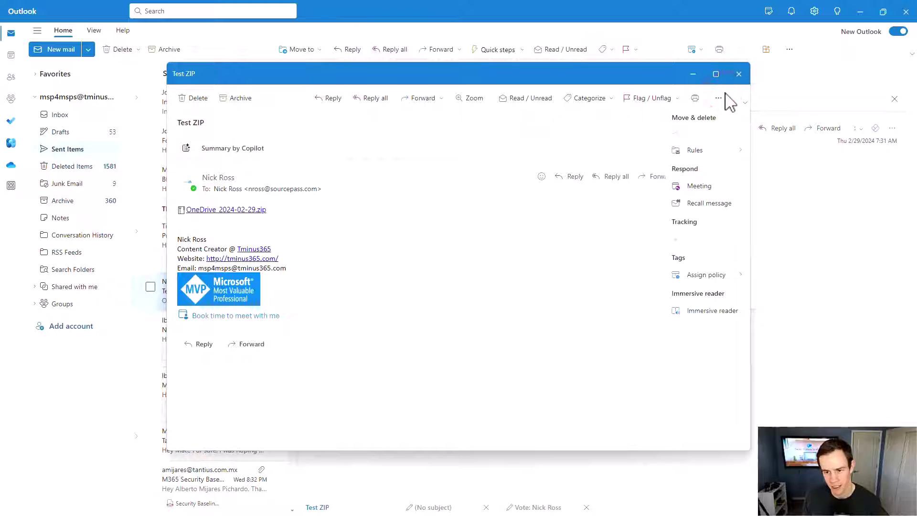
pyautogui.click(703, 205)
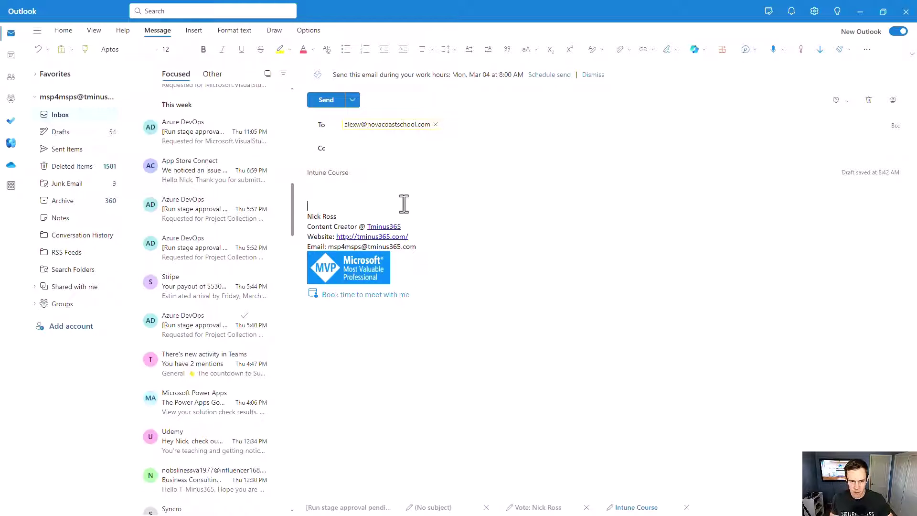
# Search '/Intune' in the body for the Microsoft Intune Course.docx link, then send the email
pyautogui.click(380, 197)
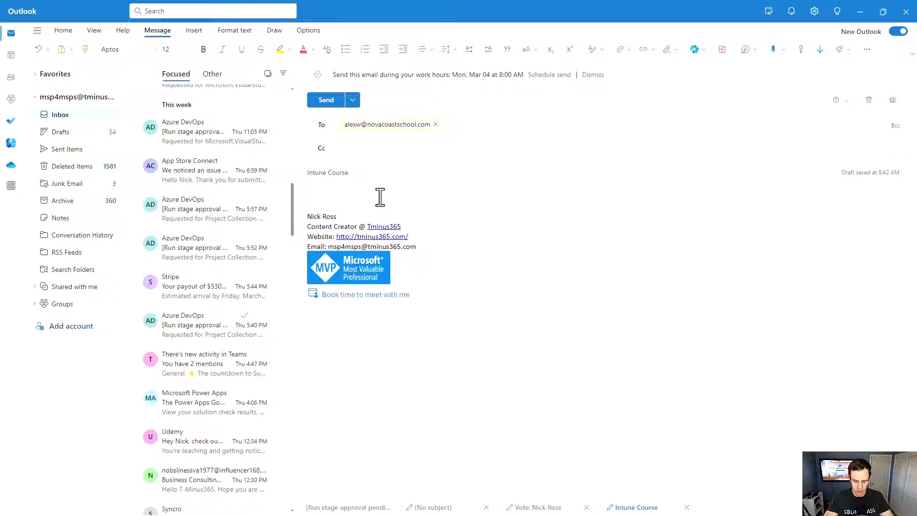
pyautogui.write('/')
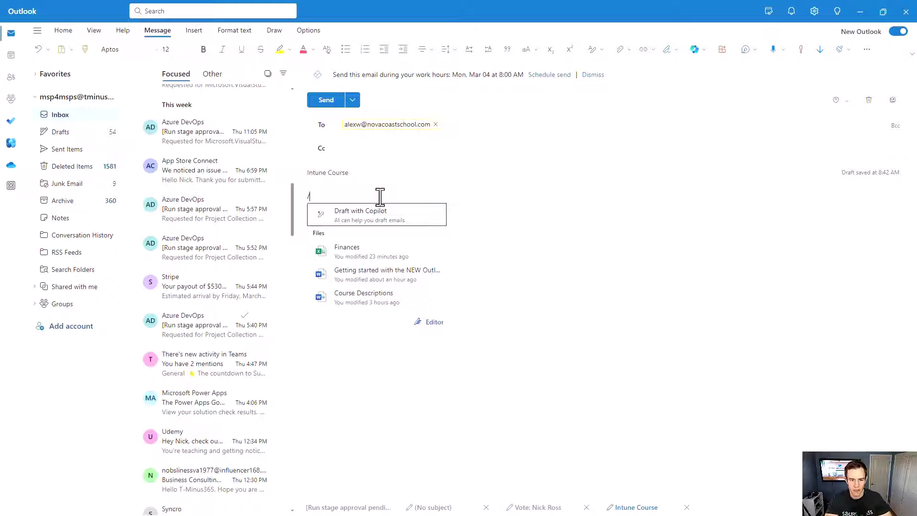
pyautogui.write('Intune')
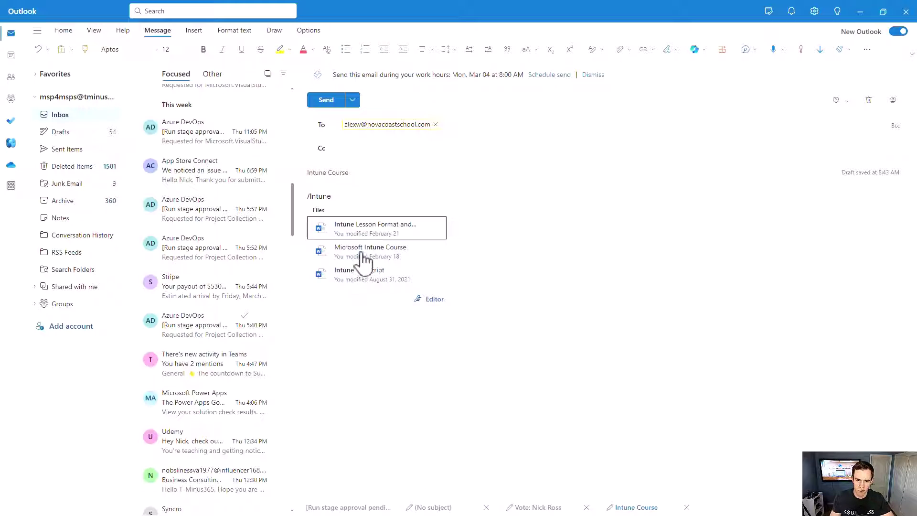
pyautogui.hotkey('ctrl', 'BackSpace')
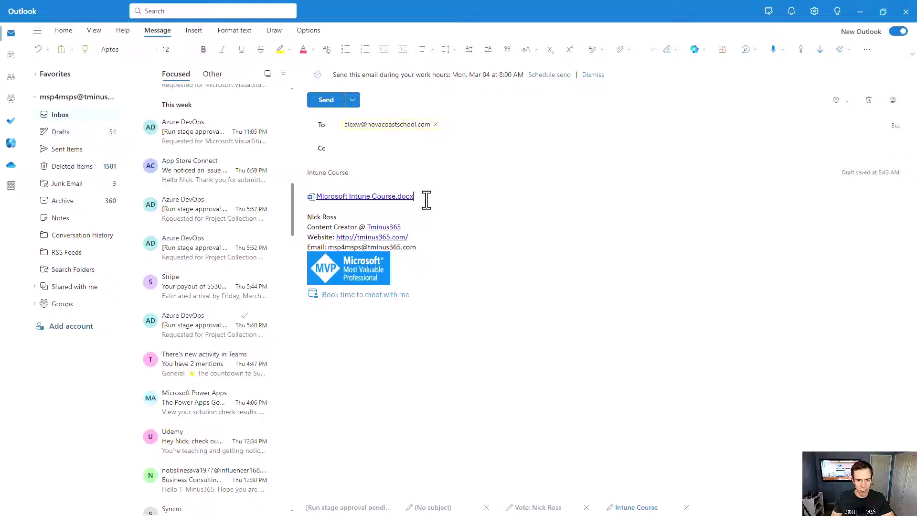
pyautogui.click(624, 49)
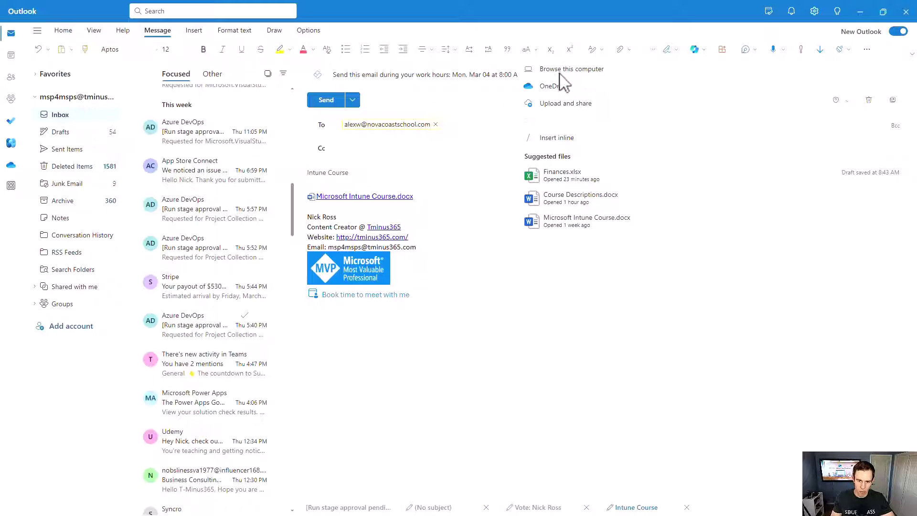
pyautogui.click(443, 223)
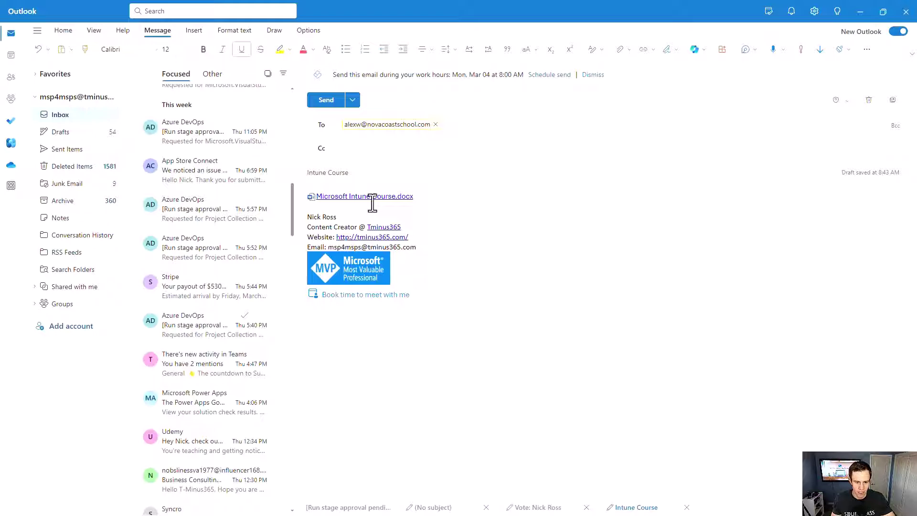
pyautogui.hotkey('ctrl', 'Return')
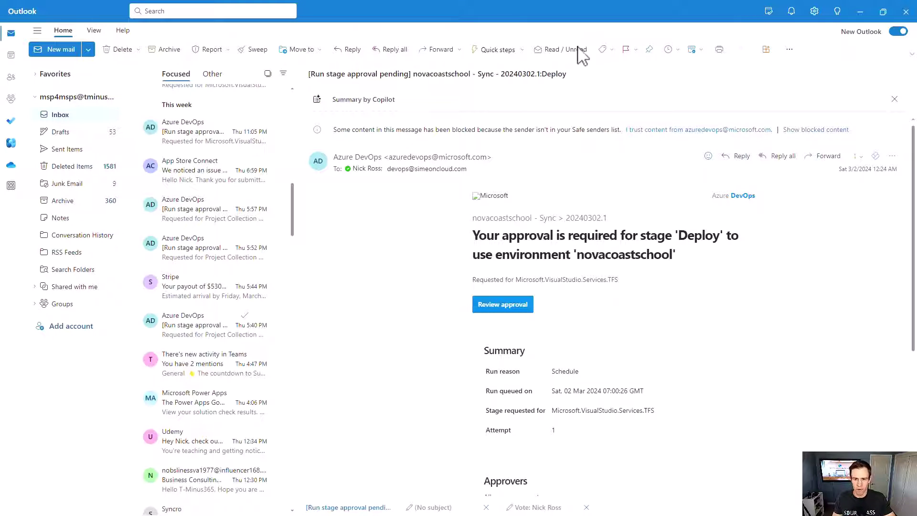
# Give the Azure DevOps email the Red category, then switch it to Purple
pyautogui.click(604, 49)
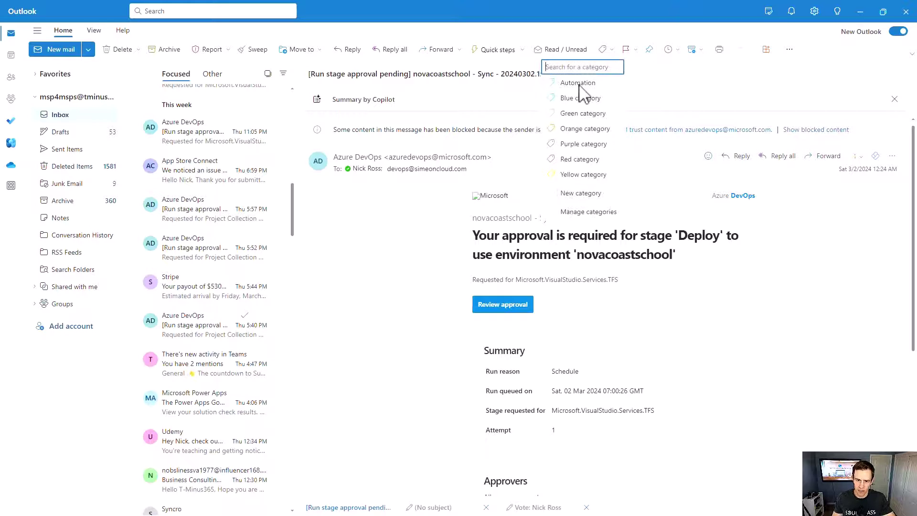
pyautogui.click(578, 159)
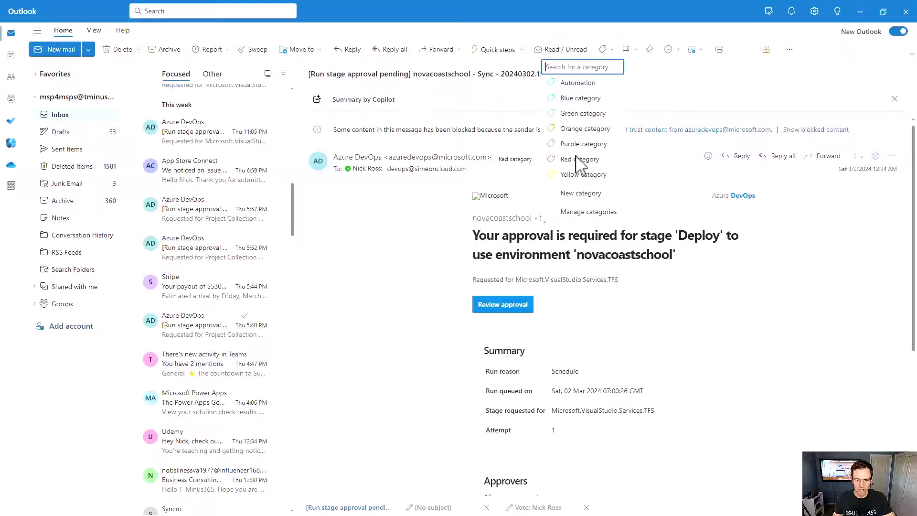
pyautogui.click(565, 146)
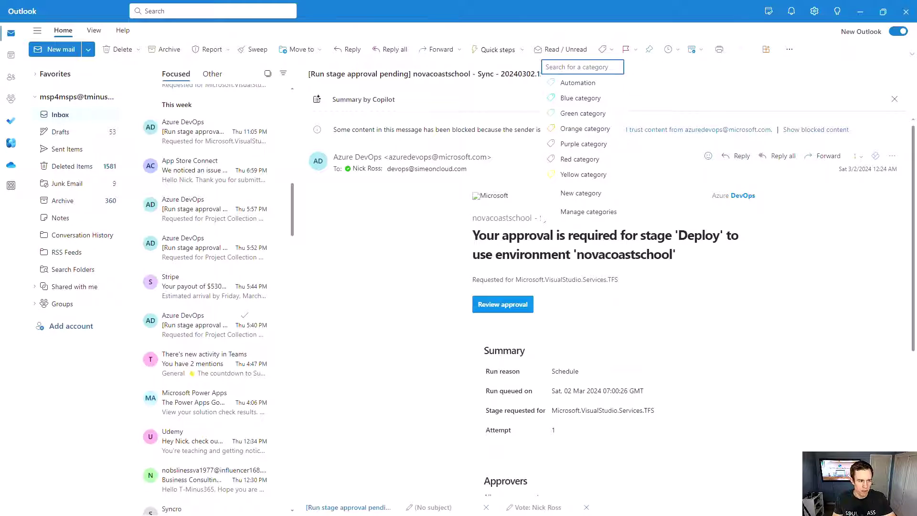
pyautogui.click(395, 250)
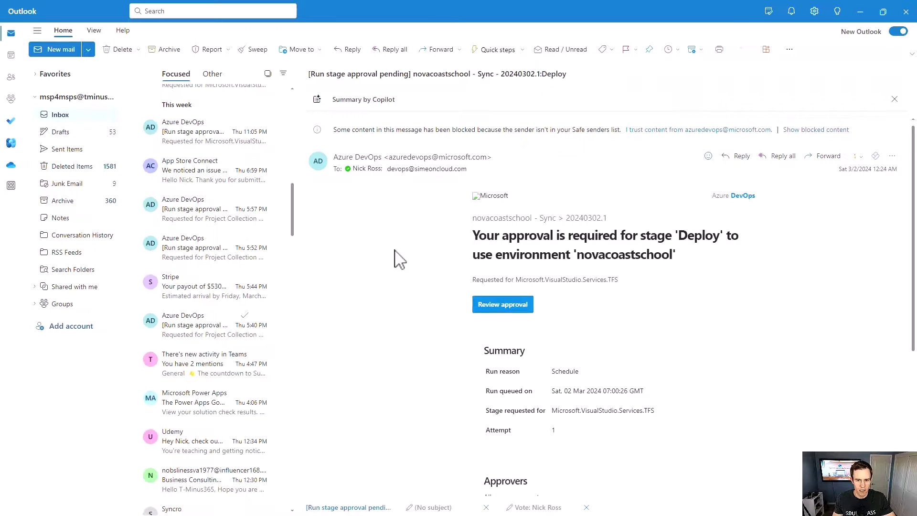
pyautogui.click(256, 50)
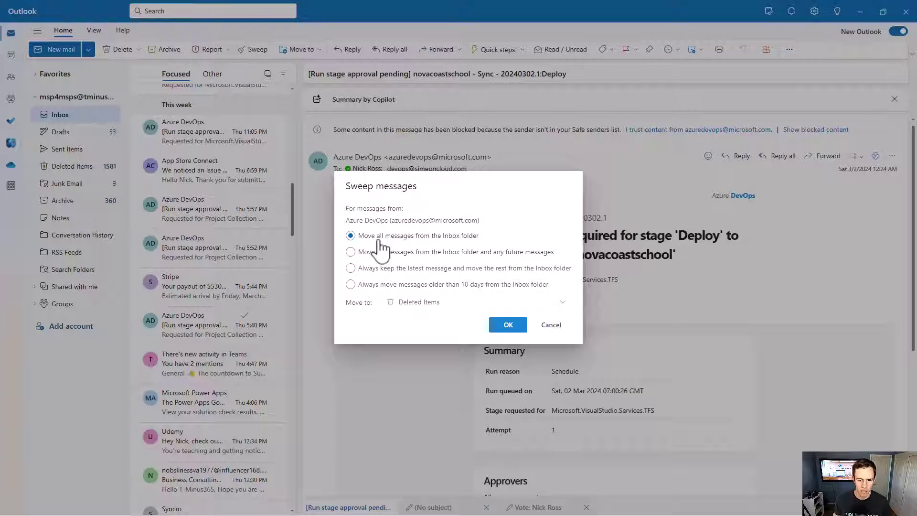
pyautogui.click(423, 306)
pyautogui.click(357, 336)
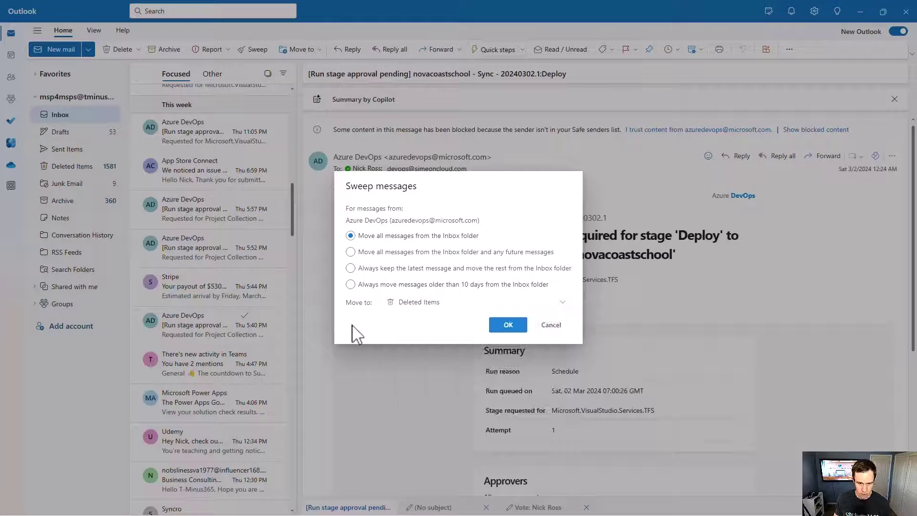
pyautogui.click(381, 260)
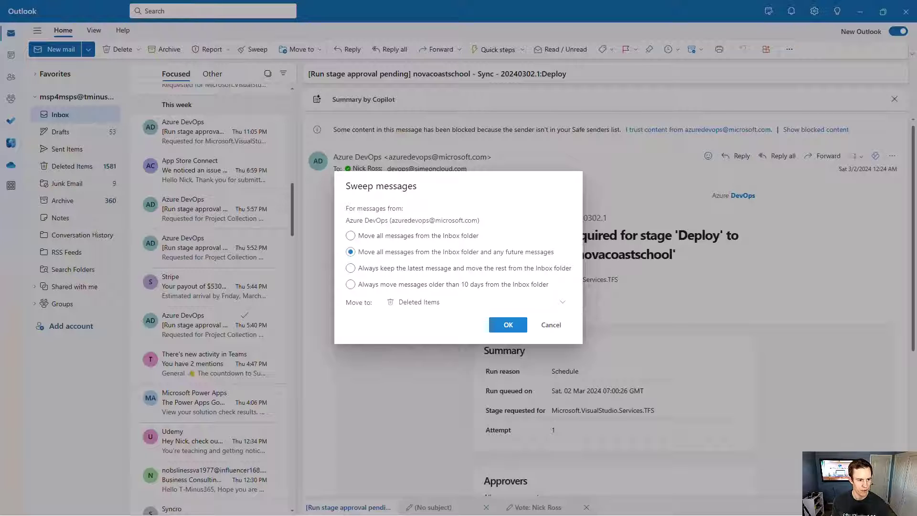
pyautogui.press('Escape')
# Flag the 5:52 PM Azure DevOps message and check the inbox filter options
pyautogui.click(246, 238)
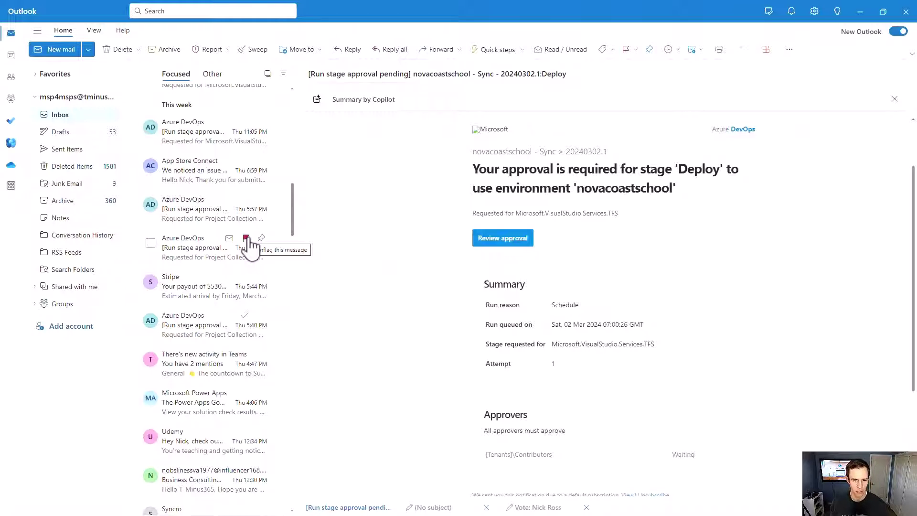
pyautogui.click(283, 74)
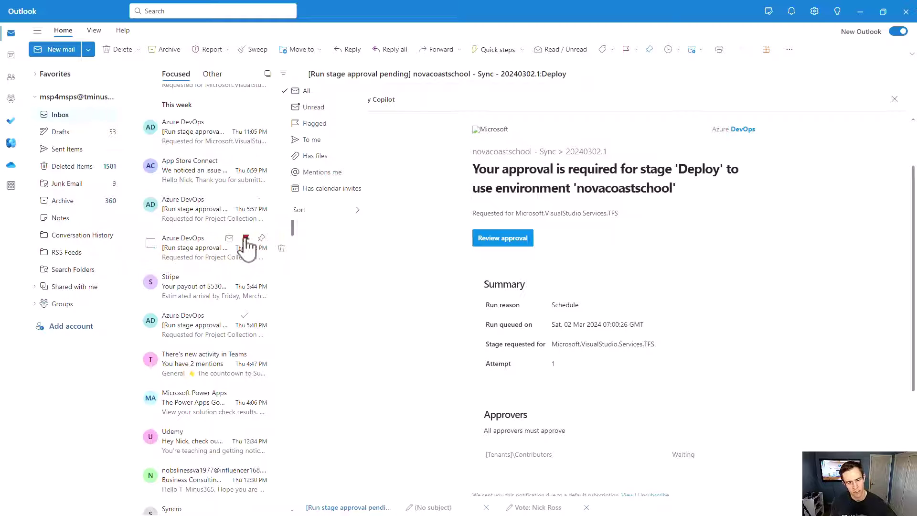
pyautogui.click(264, 246)
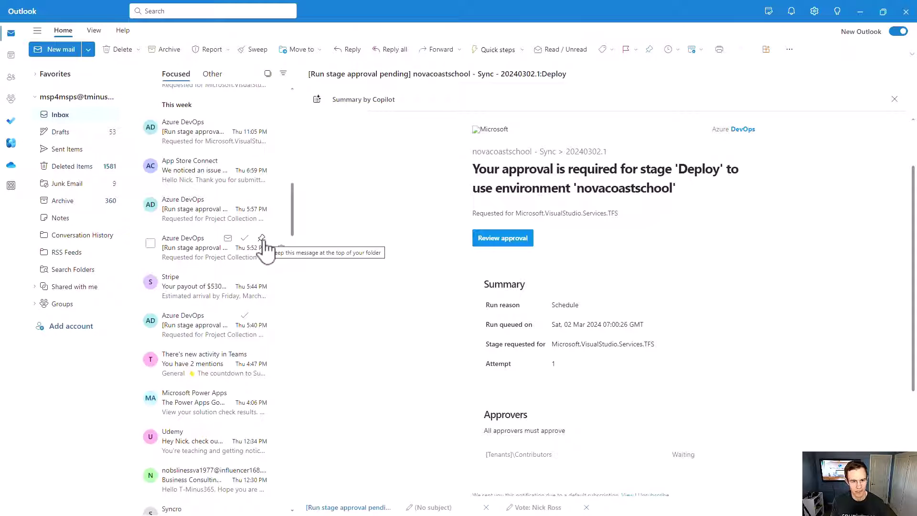
# Pin the Azure DevOps row to the inbox top, then unpin it
pyautogui.click(262, 238)
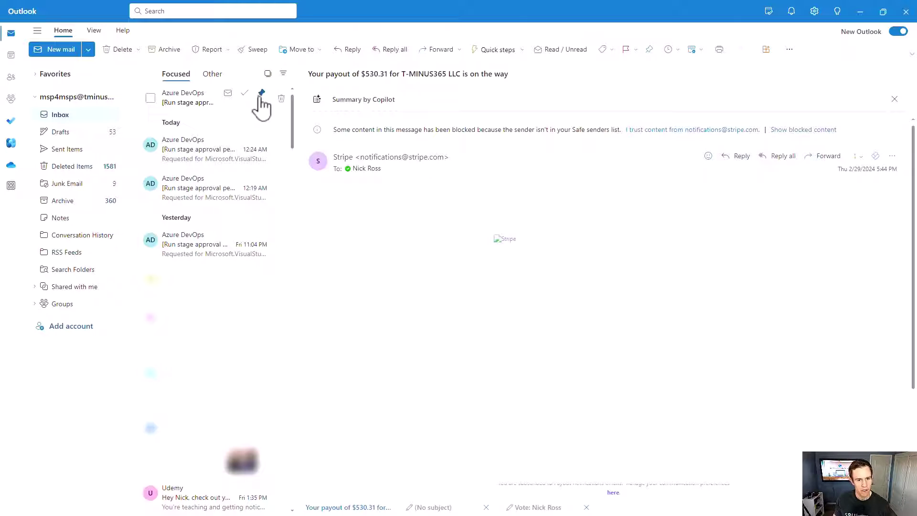
pyautogui.click(260, 94)
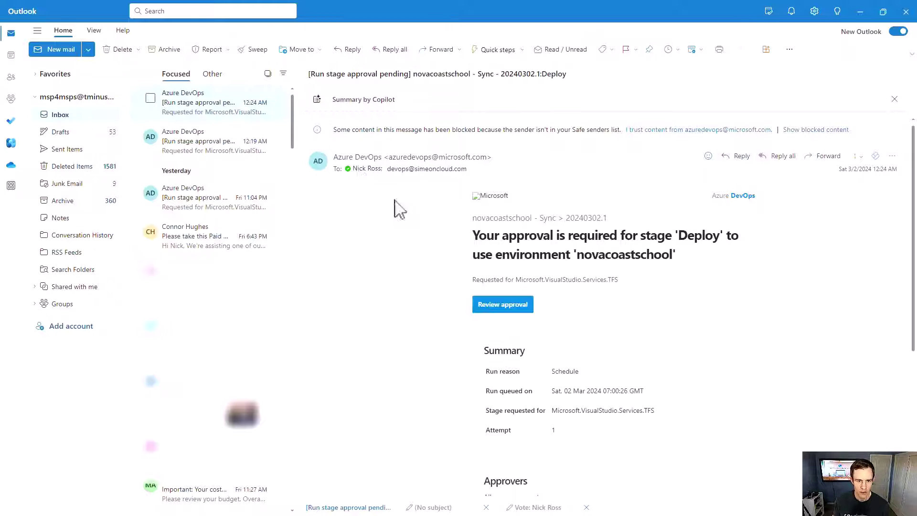
pyautogui.click(893, 157)
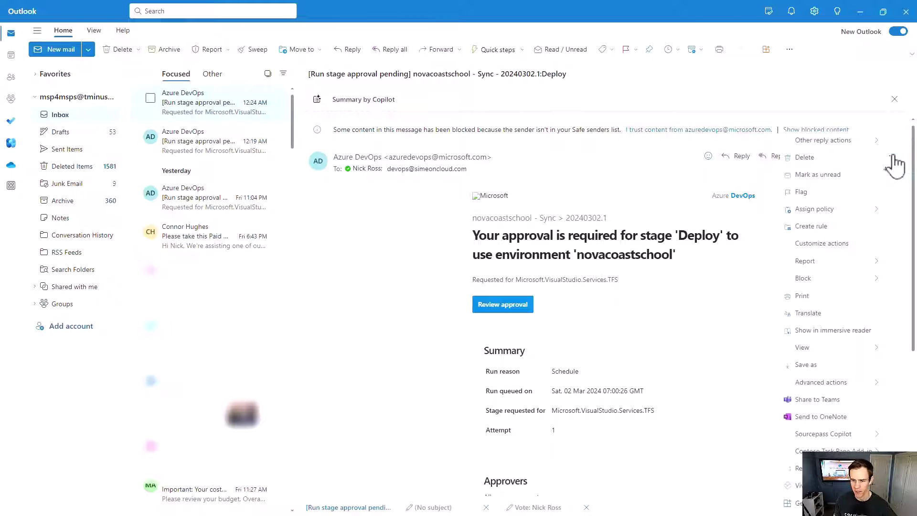
pyautogui.click(819, 401)
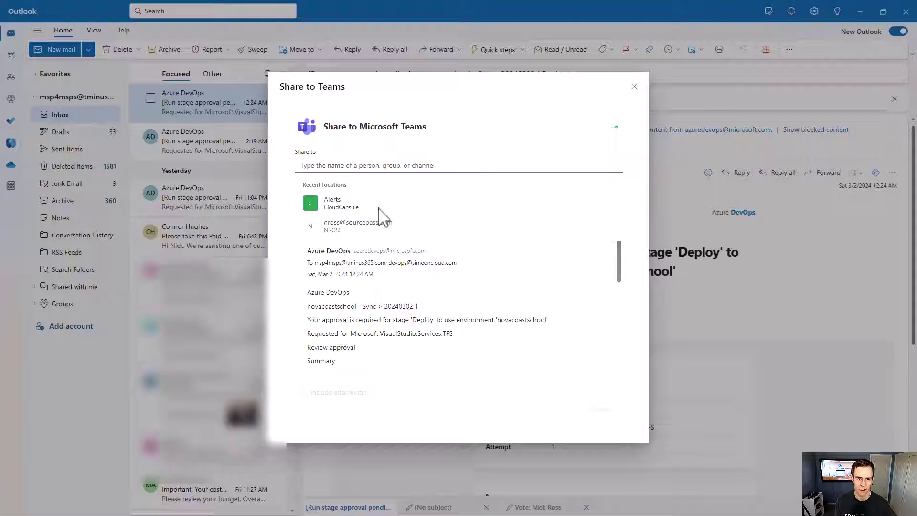
pyautogui.click(485, 144)
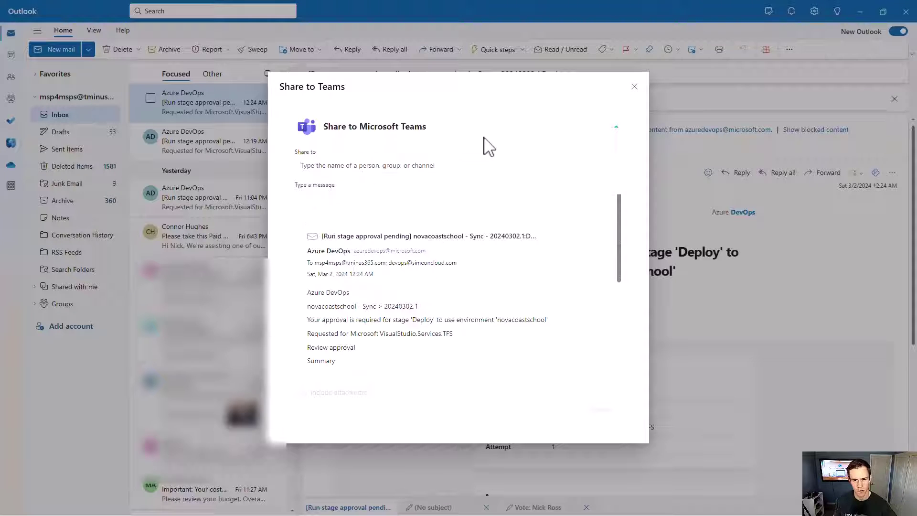
pyautogui.scroll(-3, 468, 263)
pyautogui.scroll(3, 468, 262)
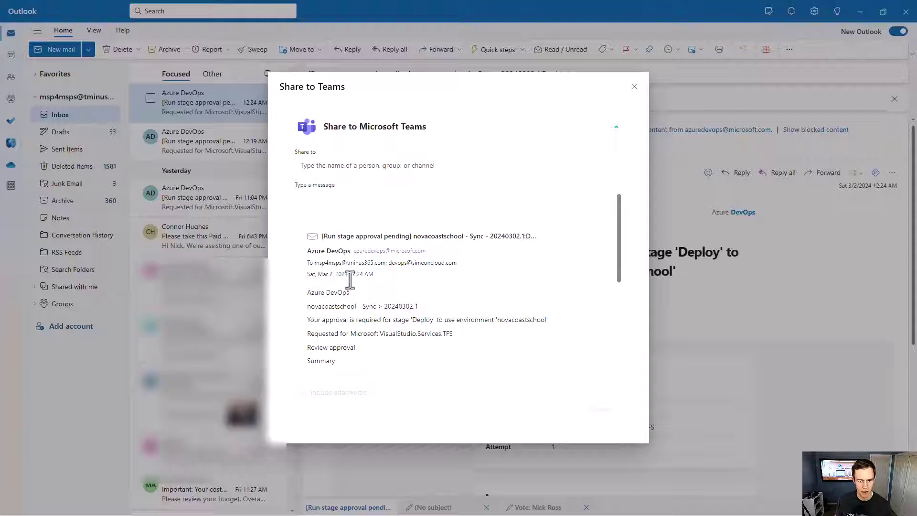
pyautogui.scroll(-1, 385, 308)
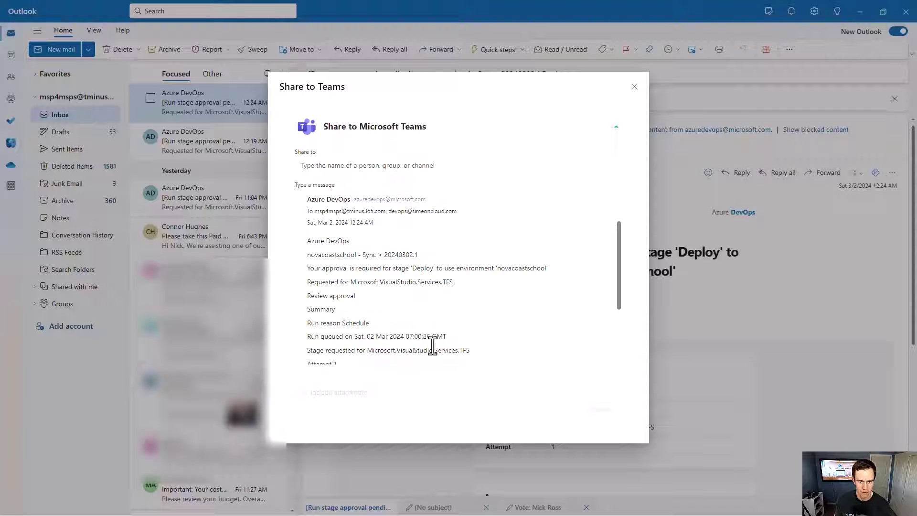
pyautogui.scroll(1, 389, 287)
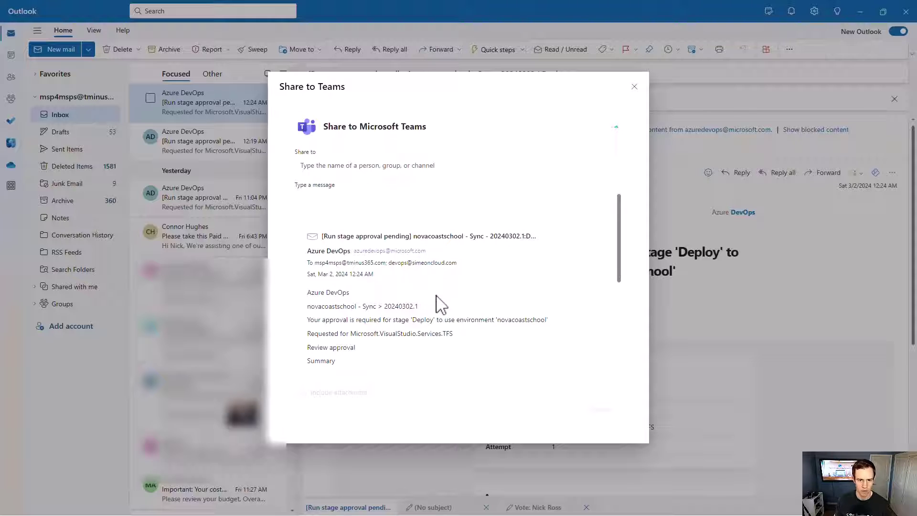
pyautogui.press('Escape')
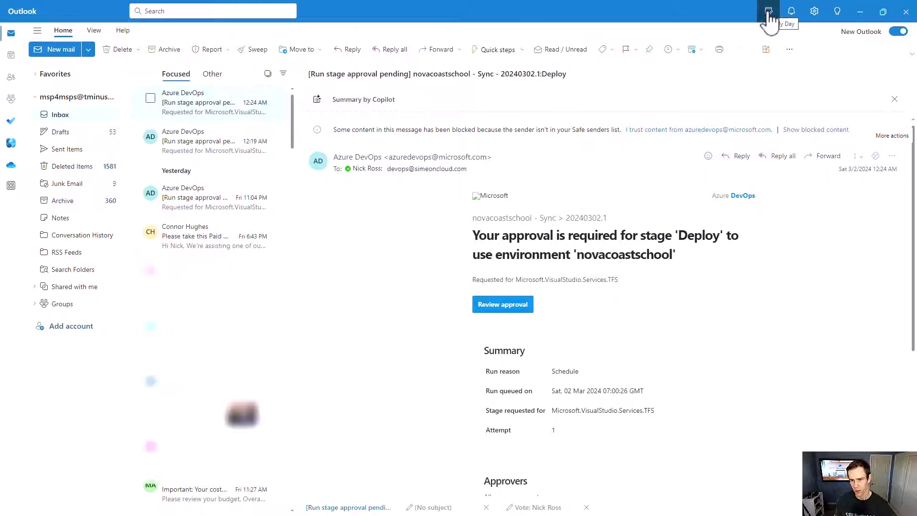
# Show the My Day pane, switch to To Do, and drag in an Azure DevOps message as a task
pyautogui.click(769, 12)
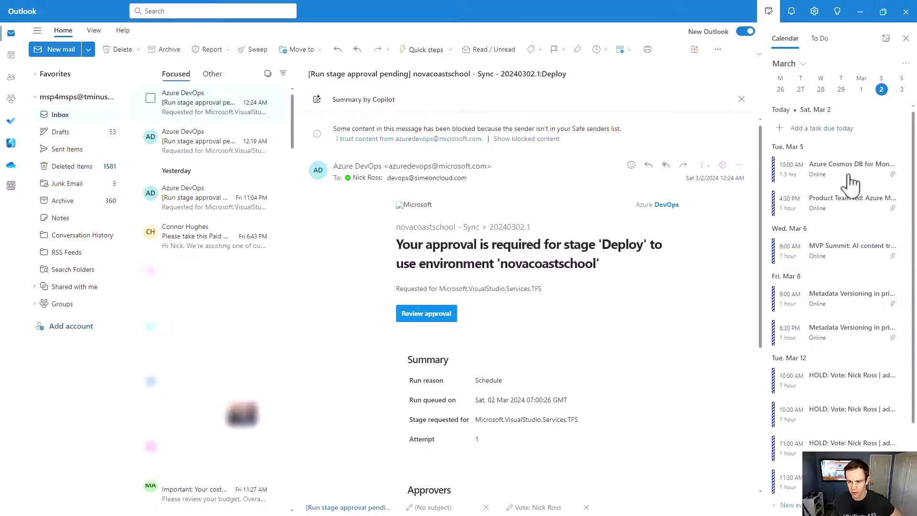
pyautogui.scroll(-3, 867, 220)
pyautogui.click(823, 40)
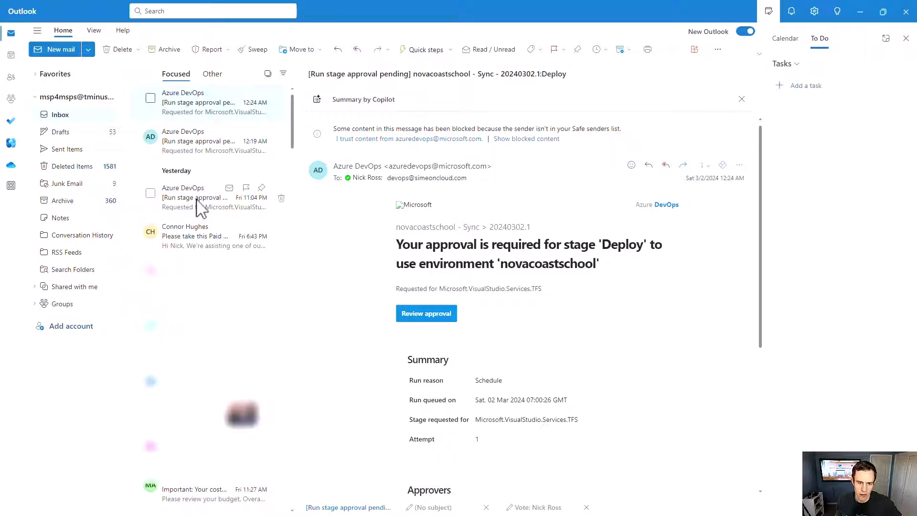
pyautogui.moveTo(197, 201); pyautogui.dragTo(823, 152)
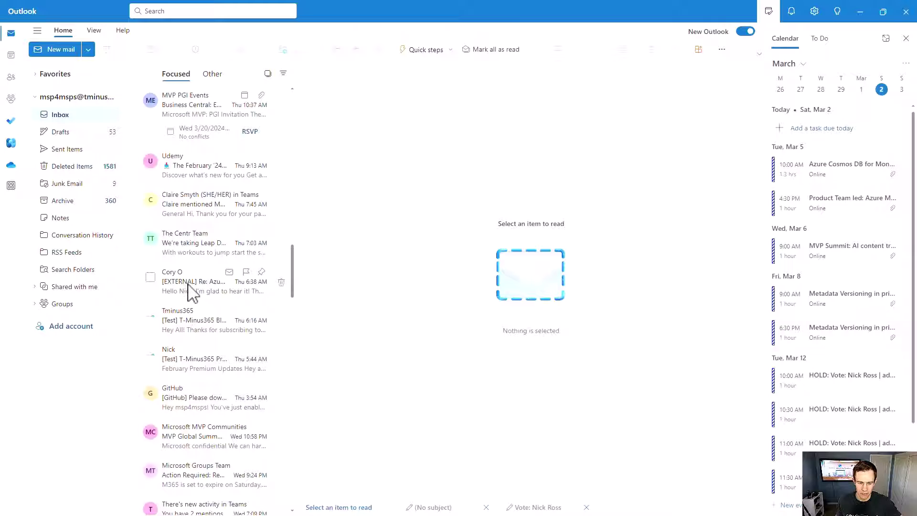
# Make the Azure Function 204 support email a calendar event and dismiss all reminders
pyautogui.moveTo(188, 290); pyautogui.dragTo(804, 145)
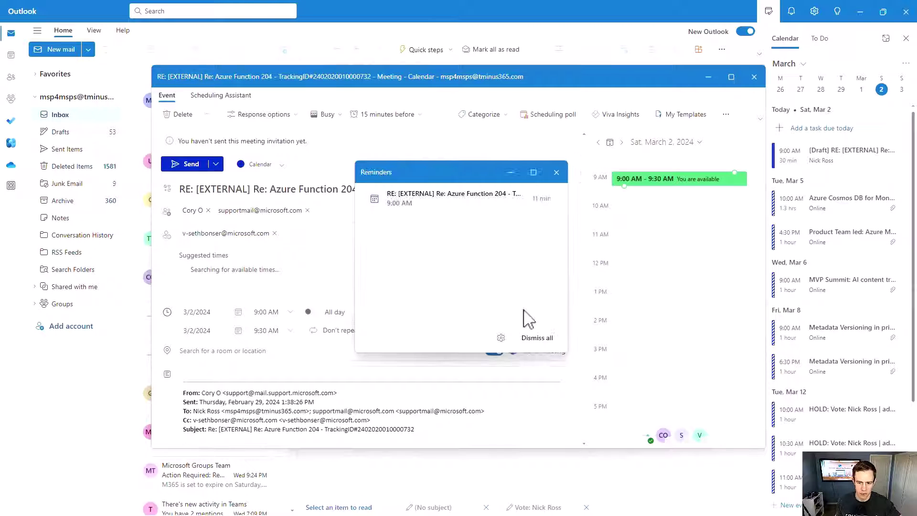
pyautogui.click(535, 339)
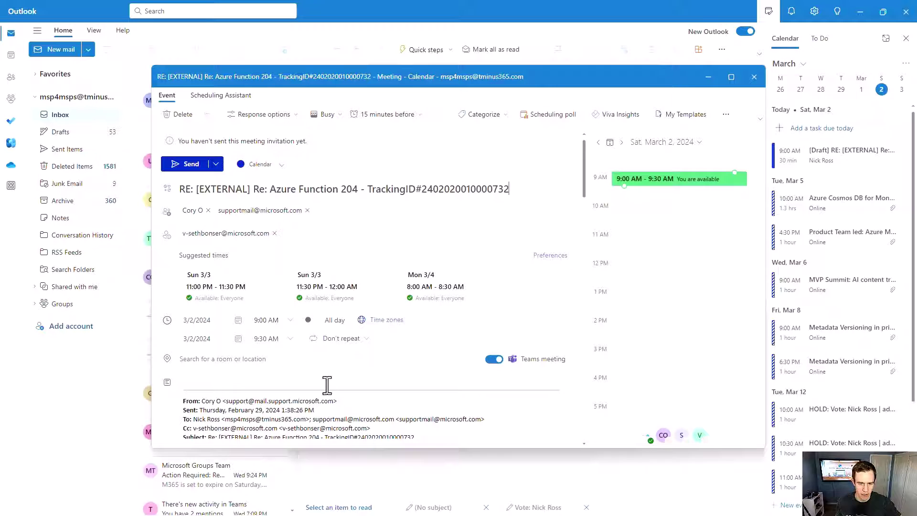
pyautogui.scroll(-5, 348, 318)
pyautogui.scroll(-5, 301, 219)
pyautogui.scroll(10, 424, 245)
pyautogui.scroll(2, 425, 247)
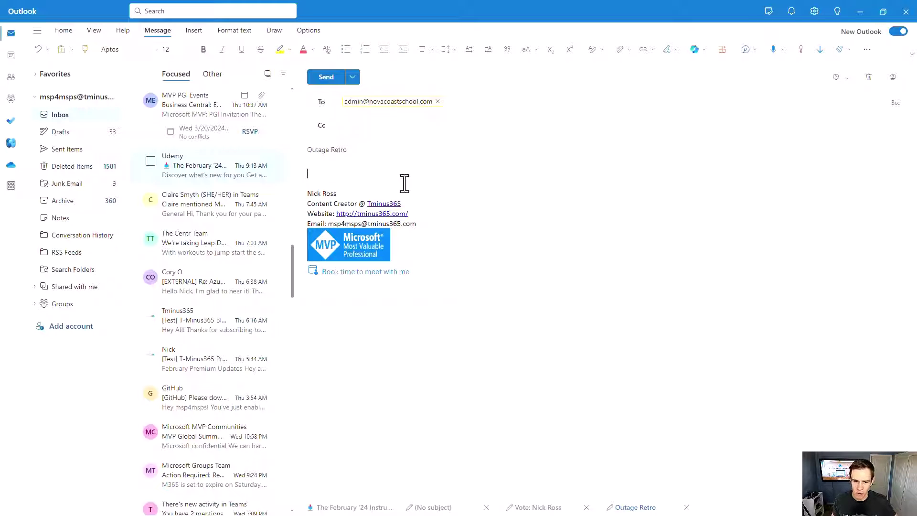
# Open the Loop components list on the Outage Retro draft's Message tab
pyautogui.click(747, 49)
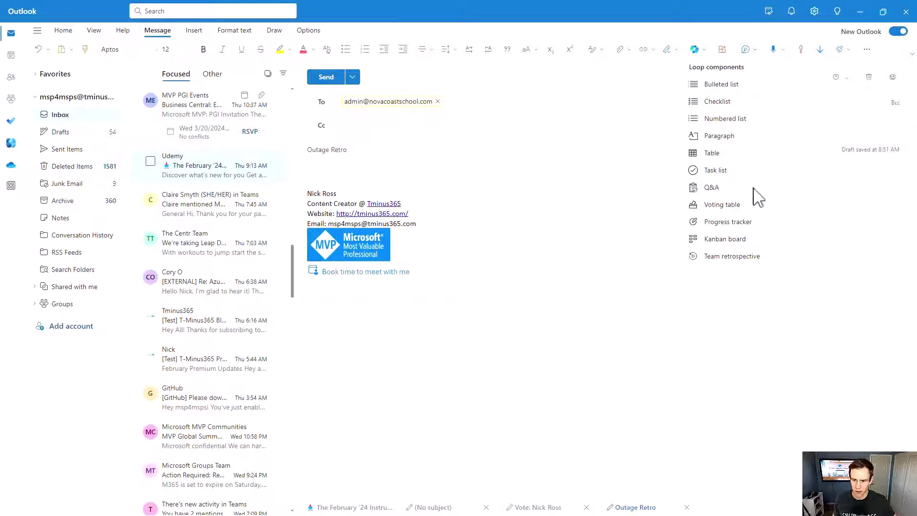
# Insert a Team retrospective Loop titled 'Outage Retro' into the draft body
pyautogui.click(728, 261)
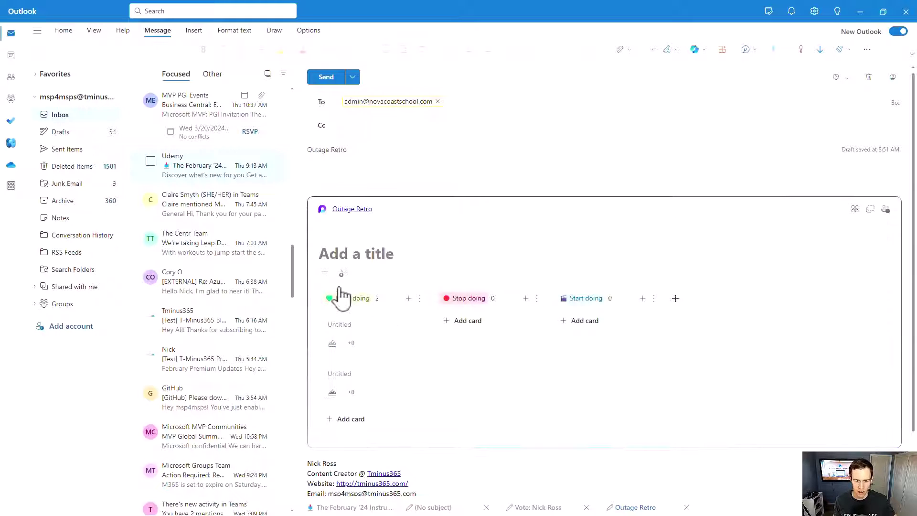
pyautogui.write('Outa')
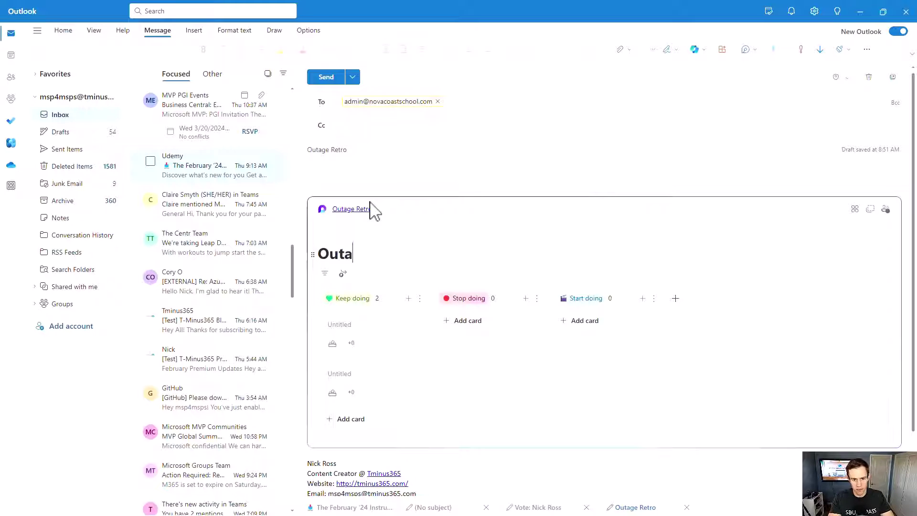
pyautogui.write('ge Retro')
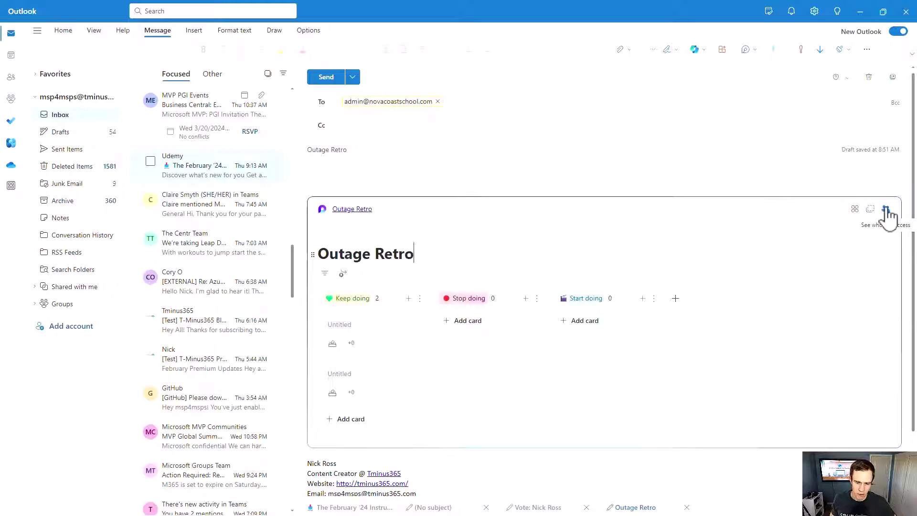
pyautogui.click(591, 175)
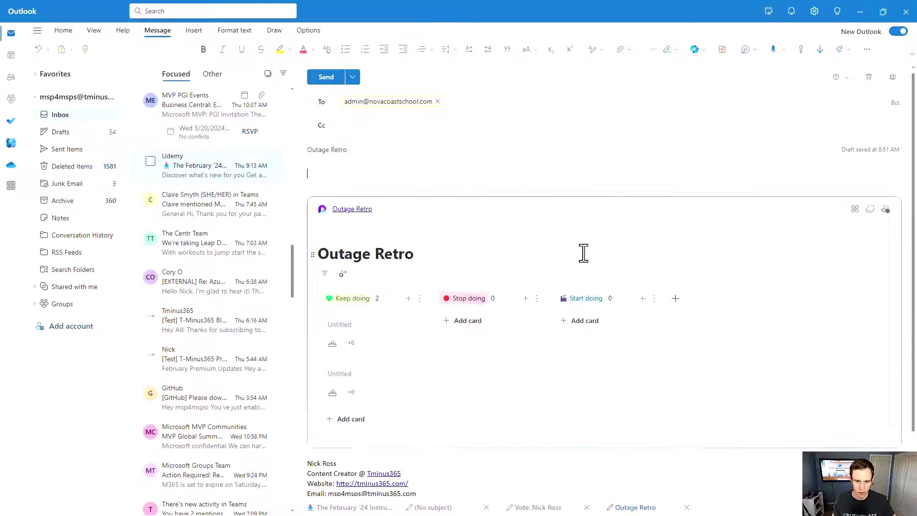
pyautogui.scroll(-1, 582, 254)
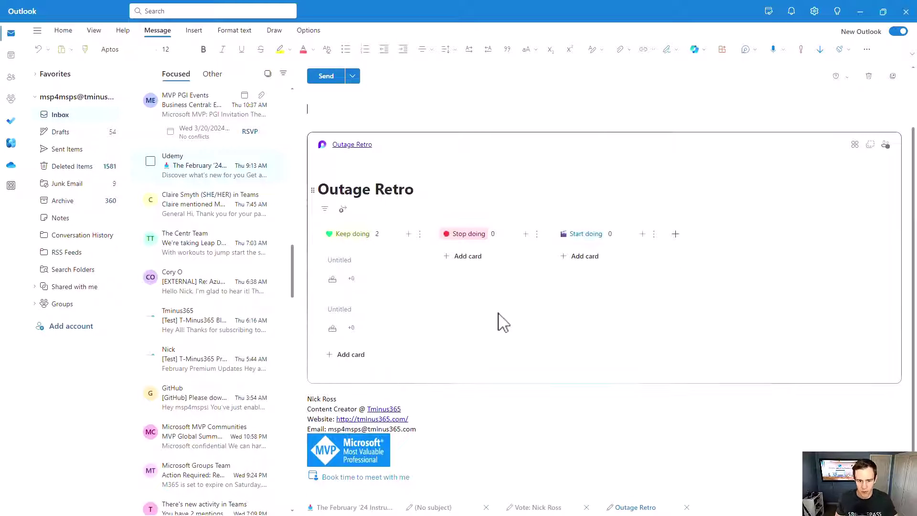
pyautogui.click(754, 49)
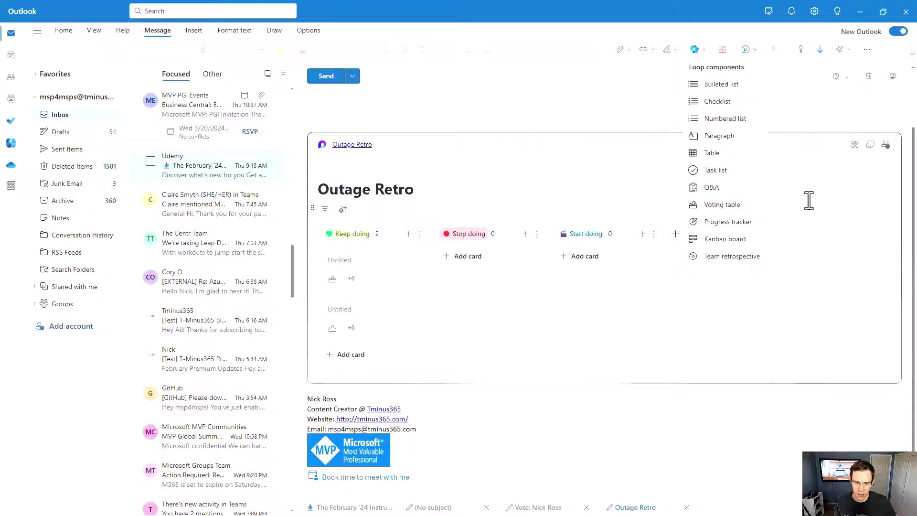
# Discard the Outage Retro draft and browse the Viva Insights suggestions pane
pyautogui.press('Escape')
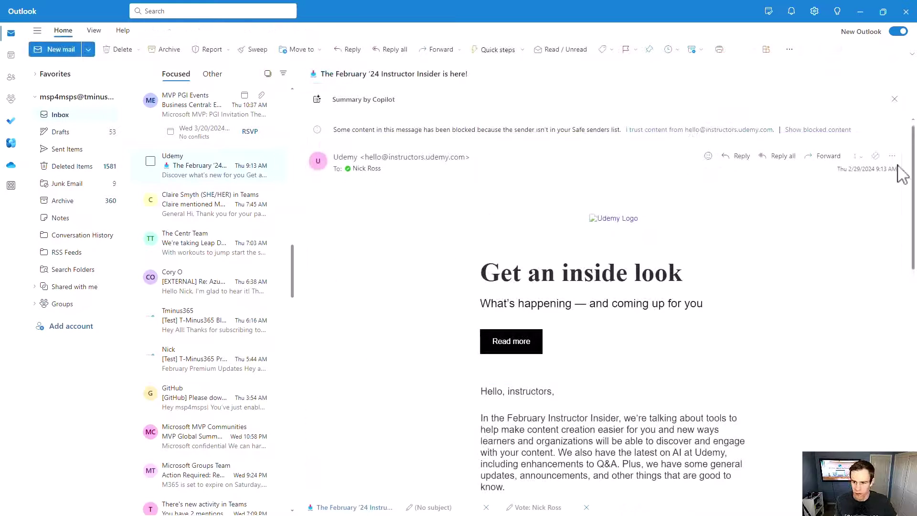
pyautogui.click(875, 157)
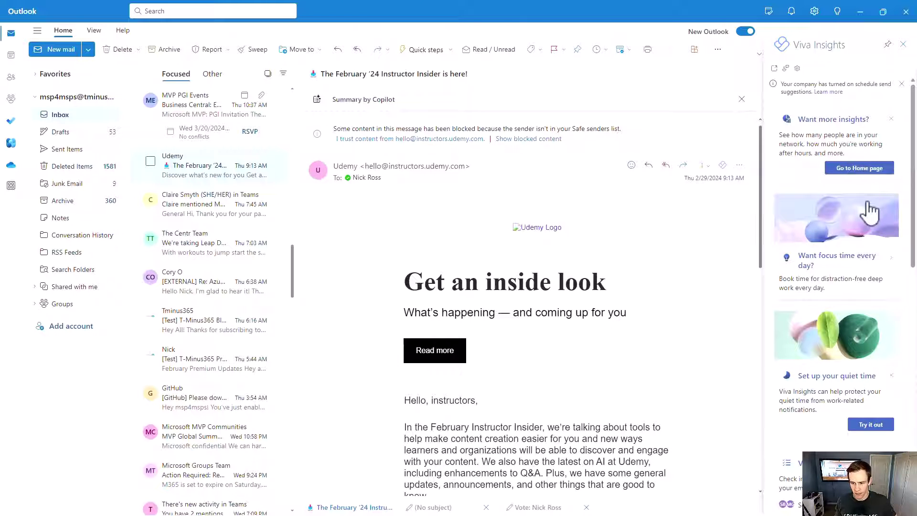
pyautogui.scroll(-5, 870, 212)
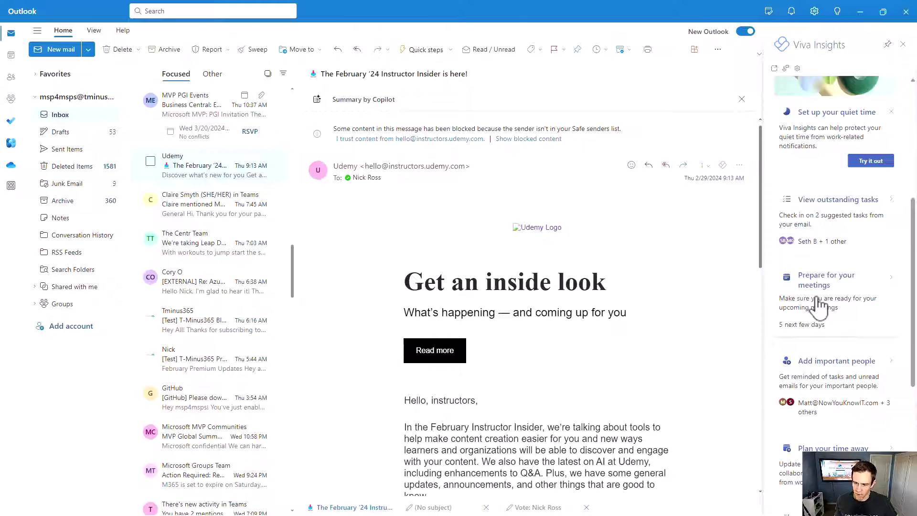
pyautogui.scroll(-5, 818, 306)
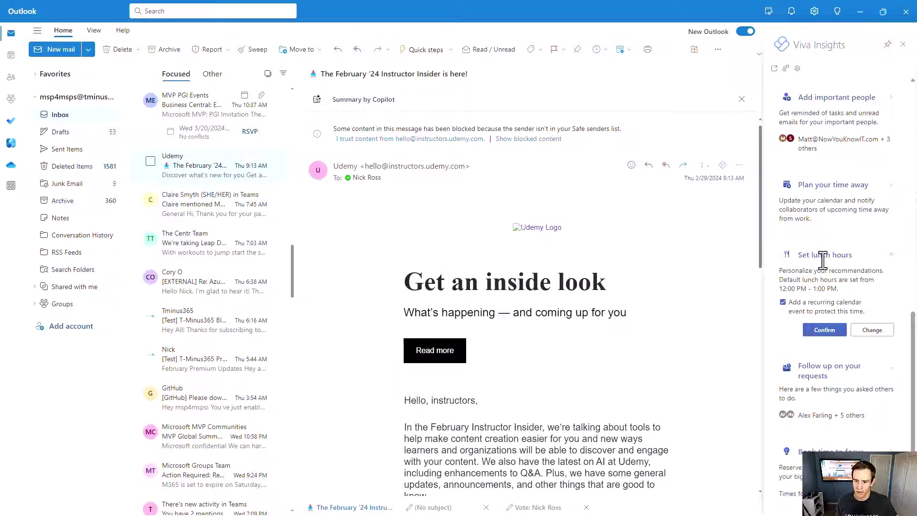
pyautogui.scroll(-1, 838, 217)
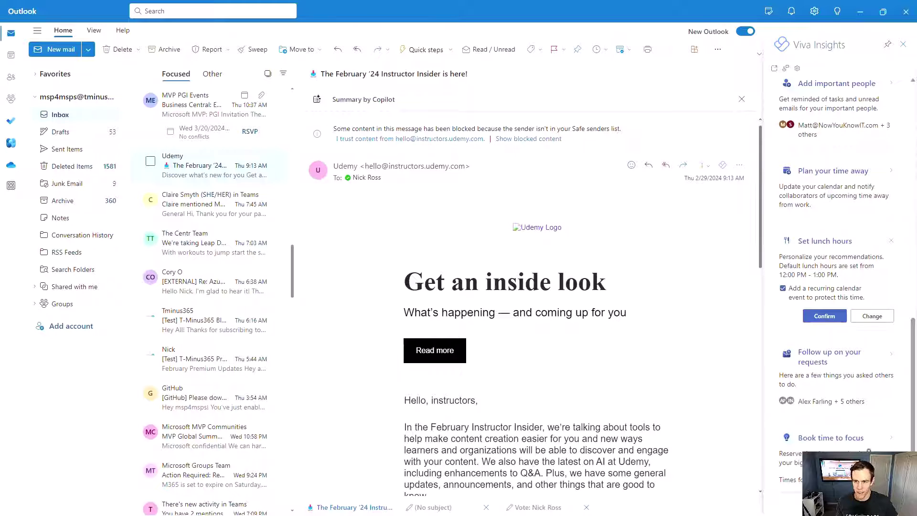
pyautogui.scroll(4, 840, 329)
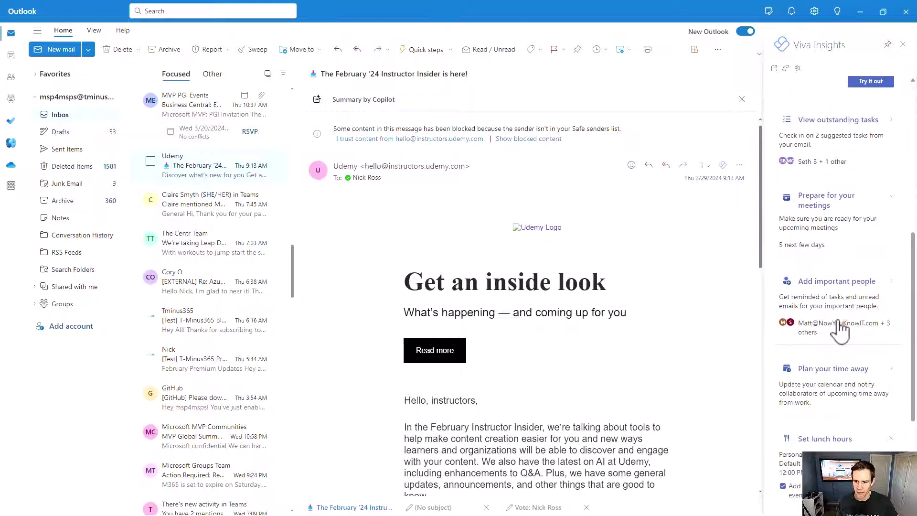
pyautogui.scroll(3, 844, 311)
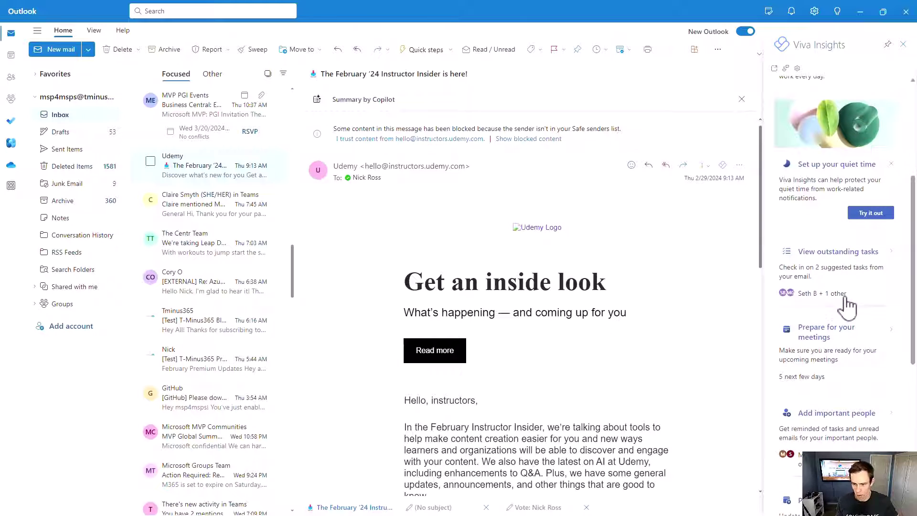
pyautogui.scroll(3, 848, 325)
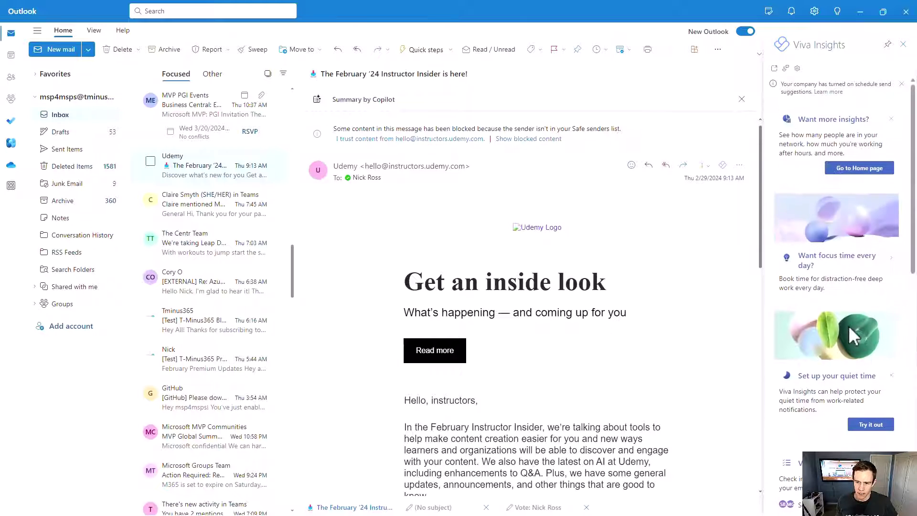
pyautogui.scroll(-10, 849, 324)
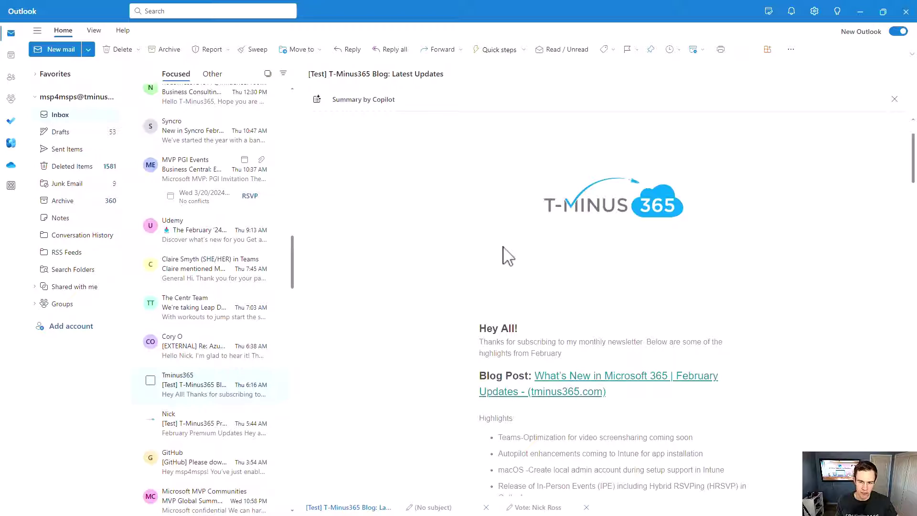
# Skim the T-Minus365 'Blog: Latest Updates' newsletter from top to bottom
pyautogui.scroll(-4, 535, 253)
pyautogui.scroll(5, 535, 253)
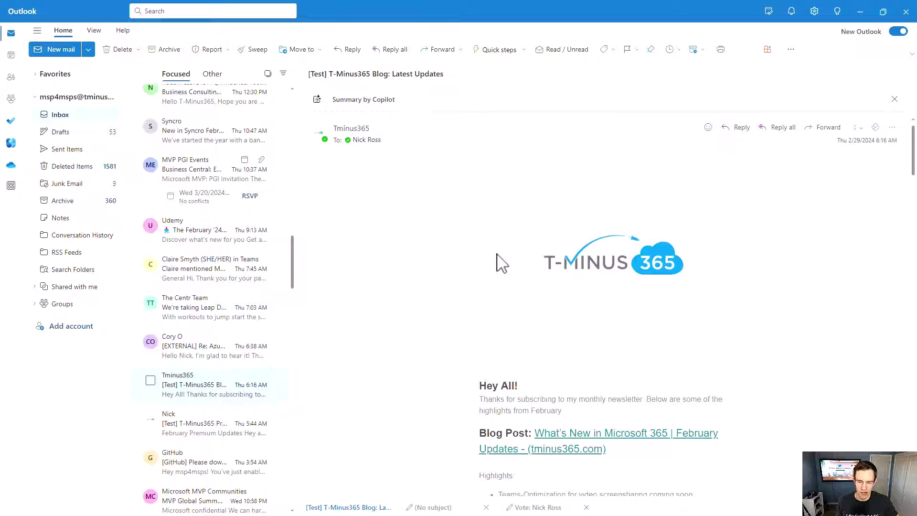
pyautogui.scroll(-12, 502, 262)
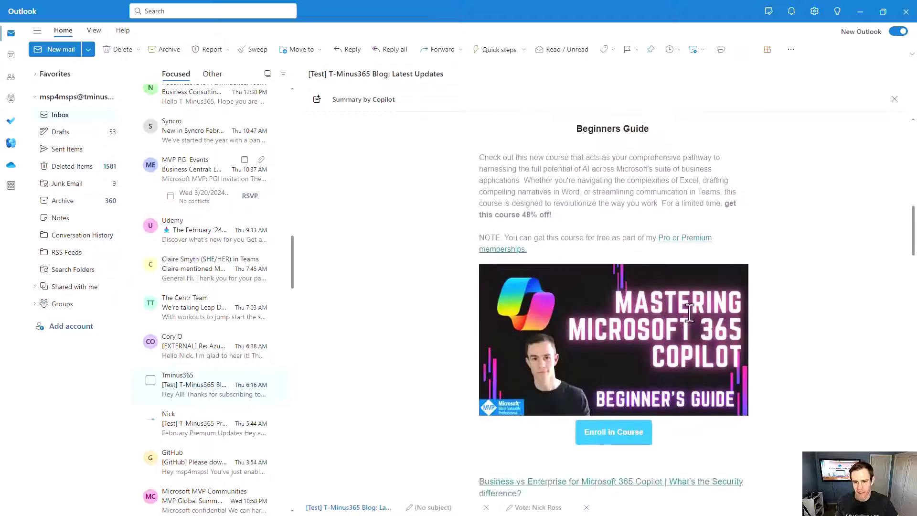
pyautogui.scroll(-10, 715, 351)
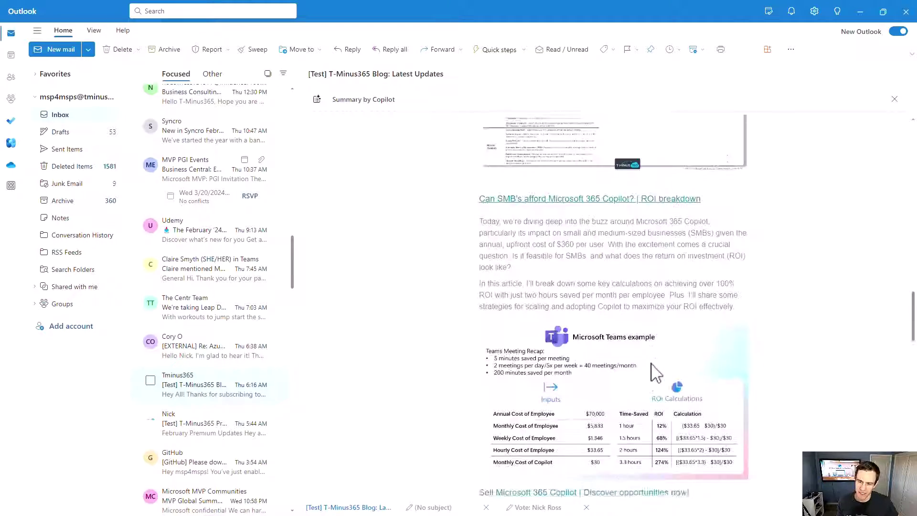
pyautogui.scroll(-15, 656, 372)
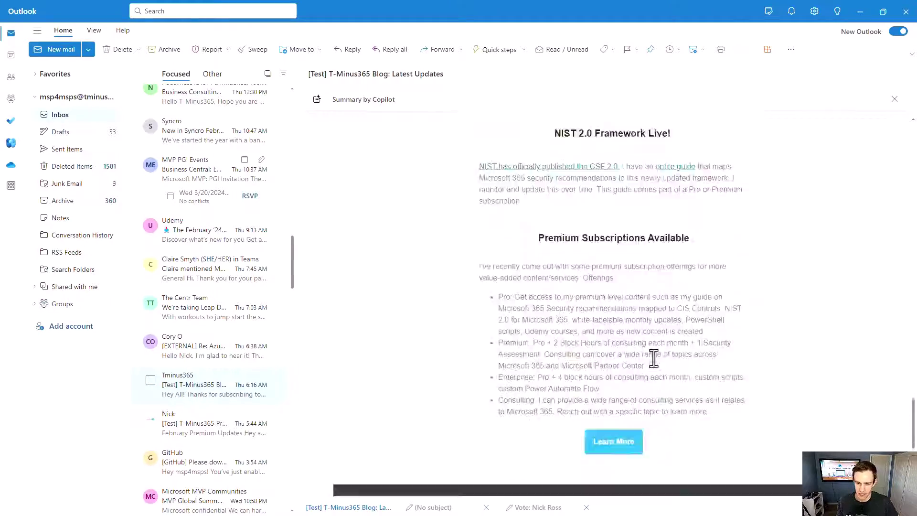
pyautogui.scroll(-2, 653, 357)
pyautogui.scroll(5, 532, 260)
# Generate the Summary by Copilot, highlight its text, and return to the email's top
pyautogui.click(360, 100)
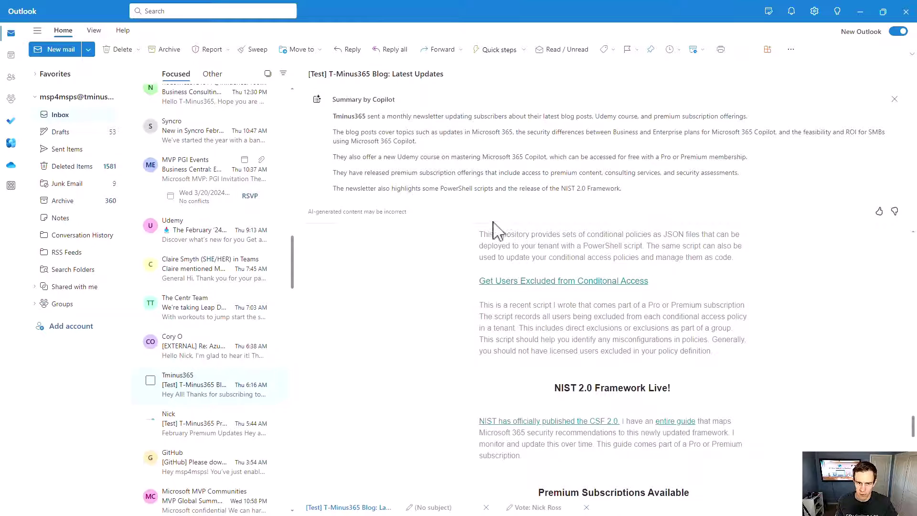
pyautogui.moveTo(637, 191); pyautogui.dragTo(327, 117)
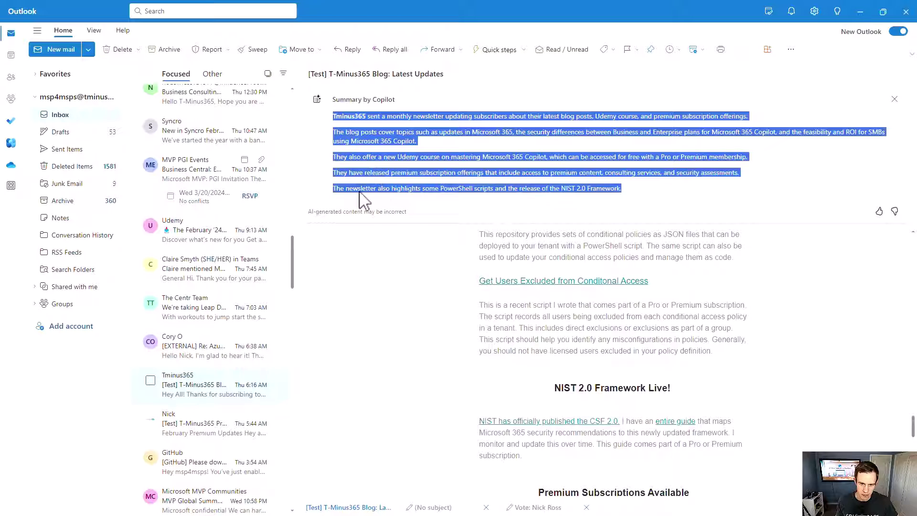
pyautogui.click(390, 280)
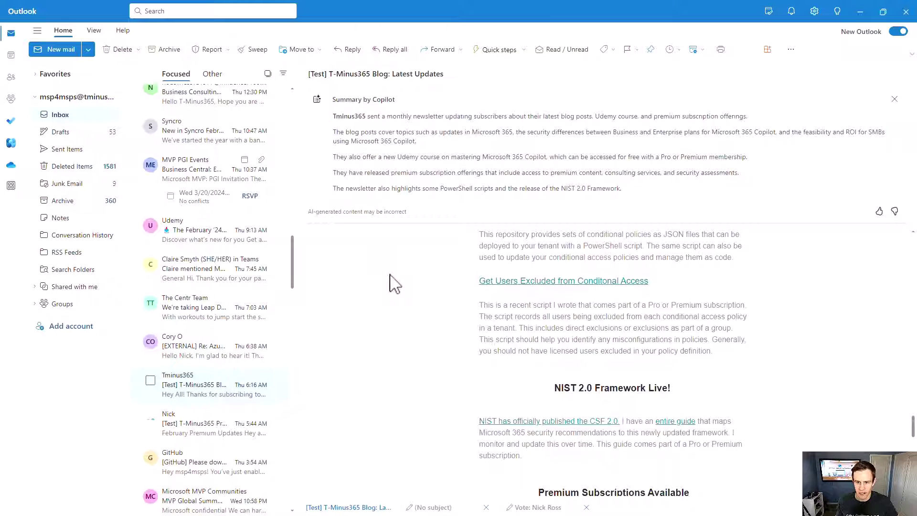
pyautogui.scroll(6, 599, 259)
pyautogui.scroll(10, 601, 260)
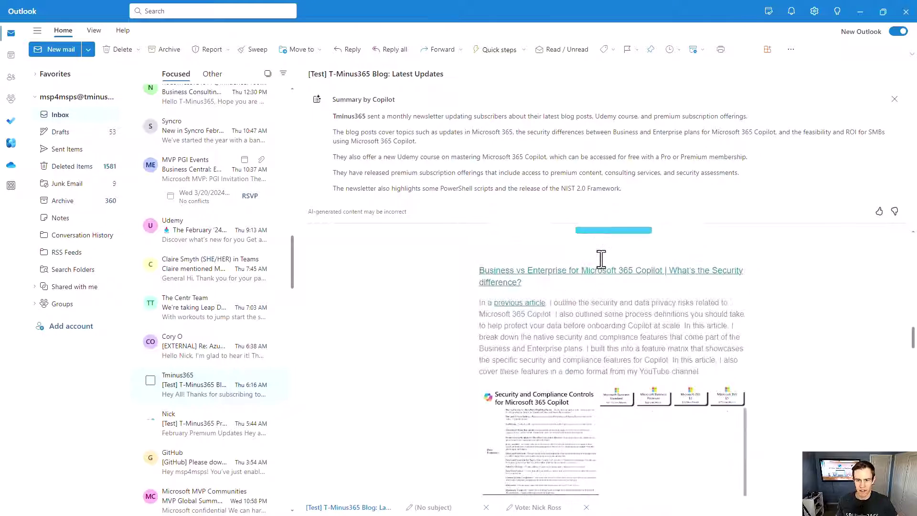
pyautogui.scroll(6, 604, 268)
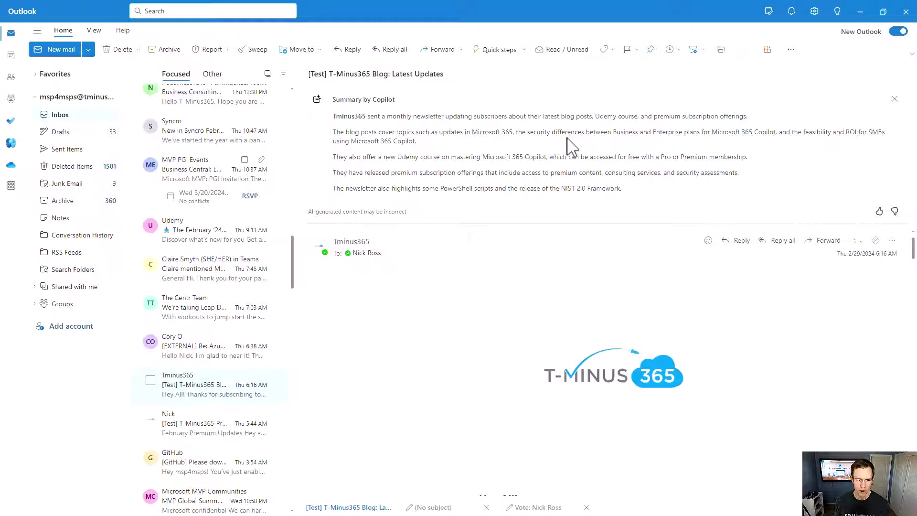
pyautogui.click(201, 50)
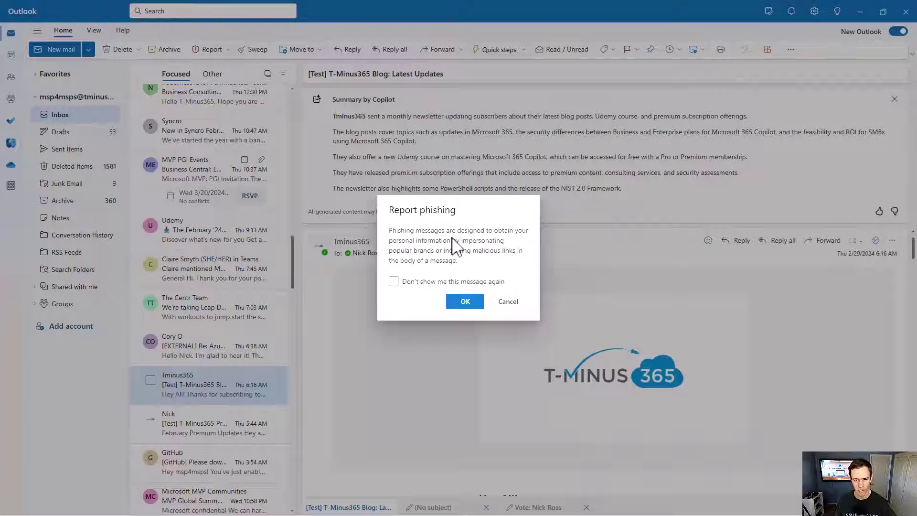
pyautogui.click(518, 303)
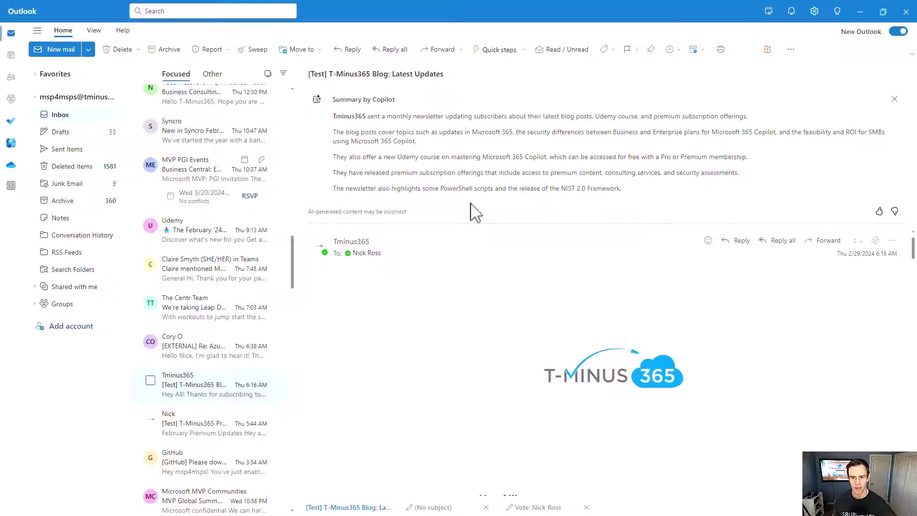
pyautogui.click(228, 49)
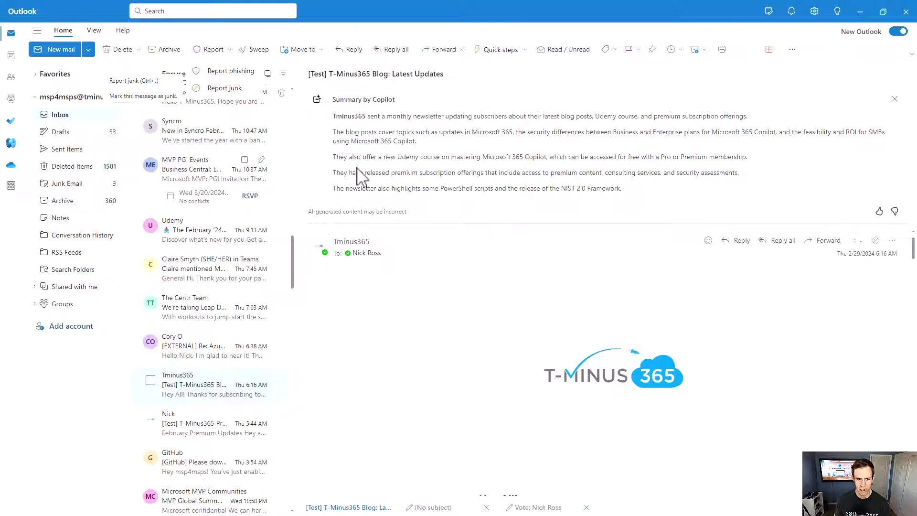
pyautogui.click(506, 248)
pyautogui.click(507, 251)
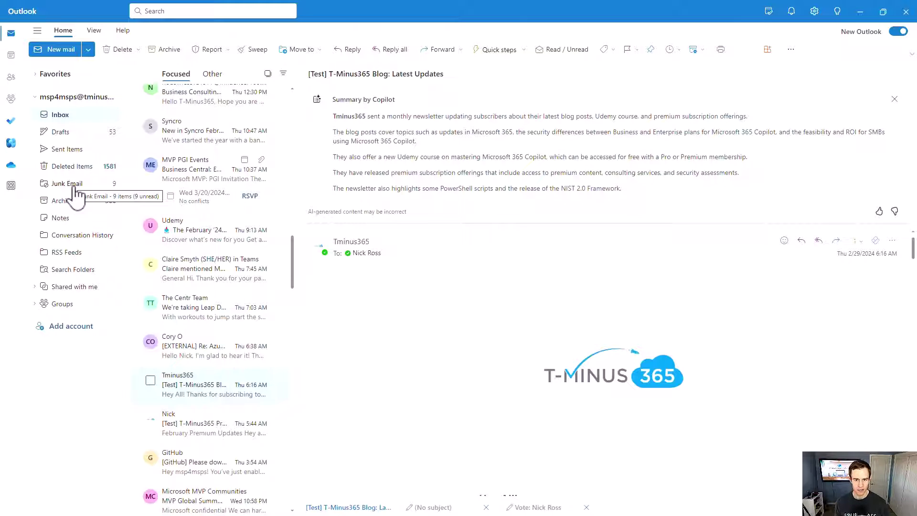
# Start a new email addressed to the school's admin address
pyautogui.click(53, 50)
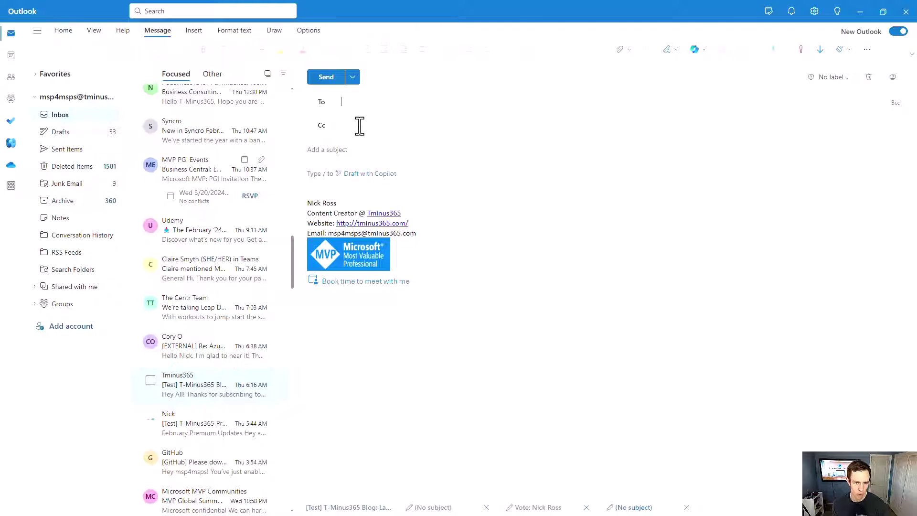
pyautogui.write('admin')
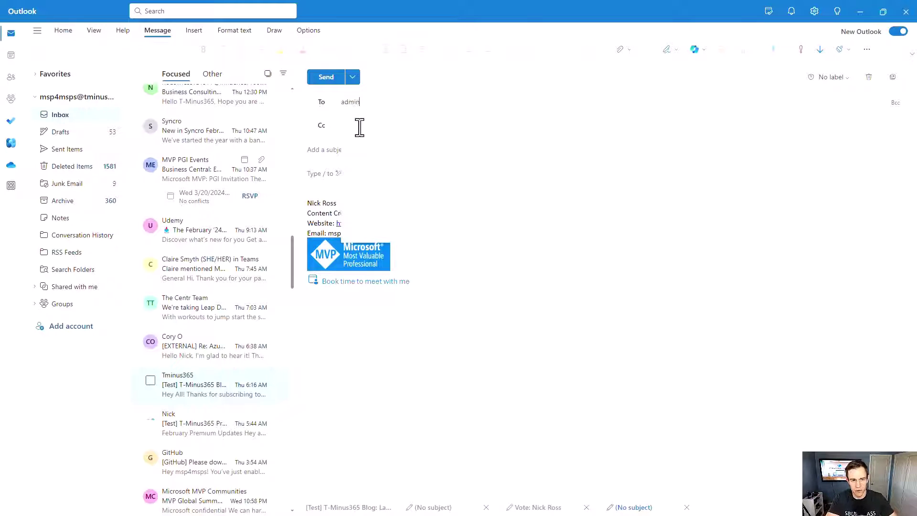
pyautogui.click(359, 128)
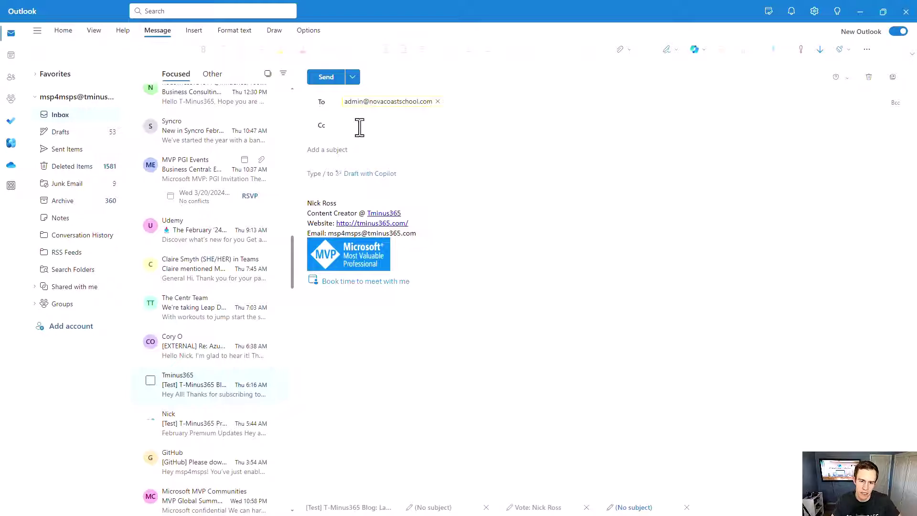
# Review the Encrypt permission options under Options without applying any
pyautogui.click(309, 30)
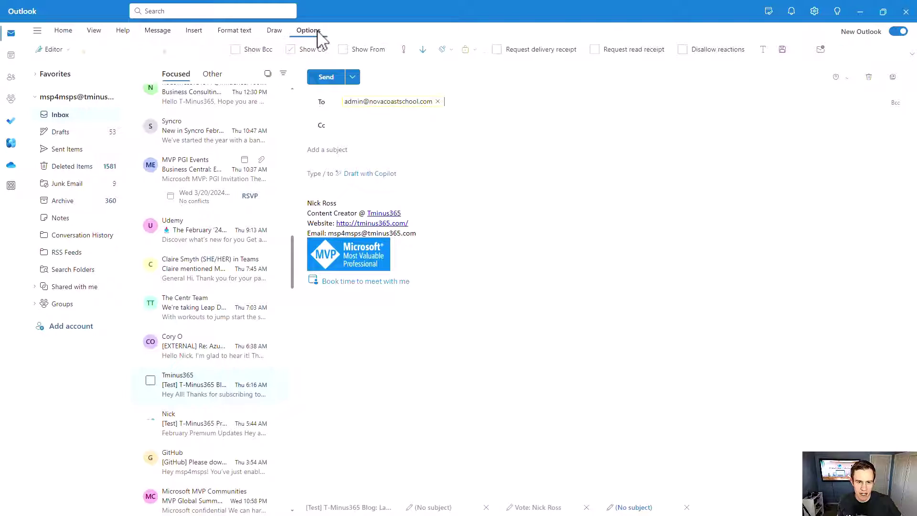
pyautogui.click(465, 49)
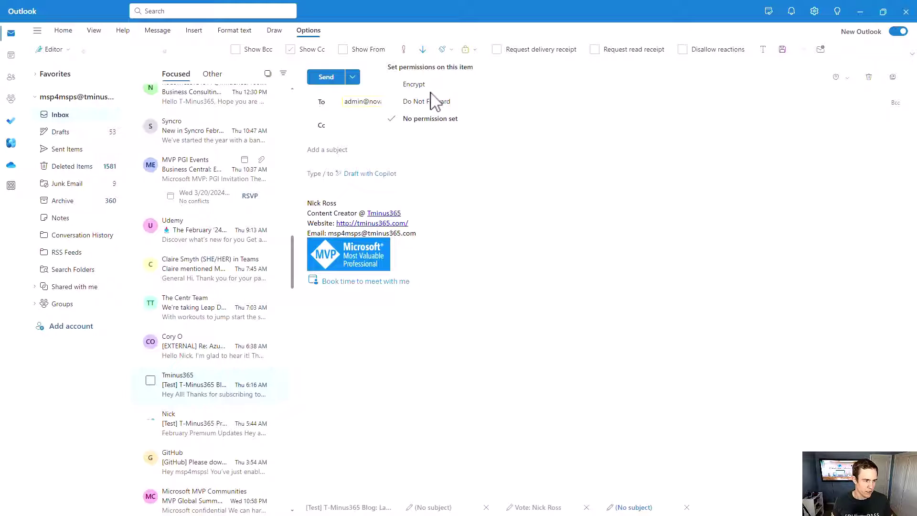
pyautogui.click(658, 218)
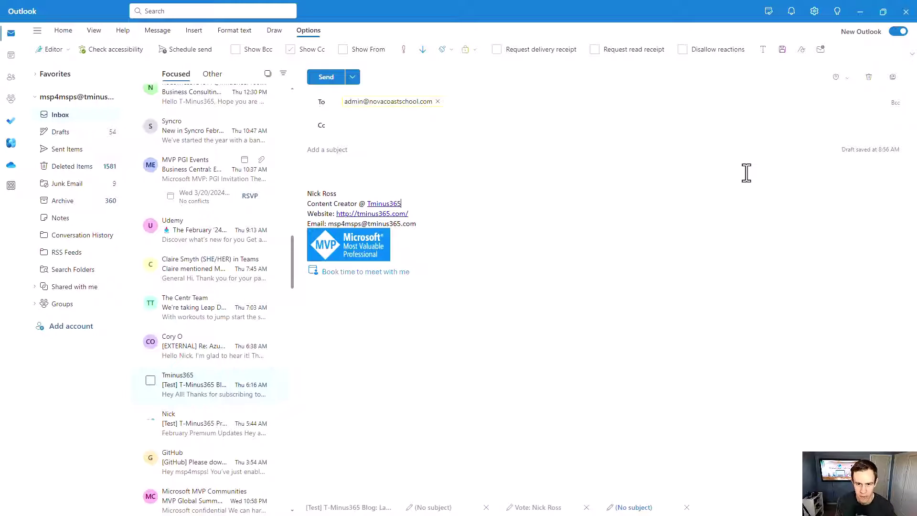
# Apply the Confidential sensitivity label to the new draft
pyautogui.click(848, 80)
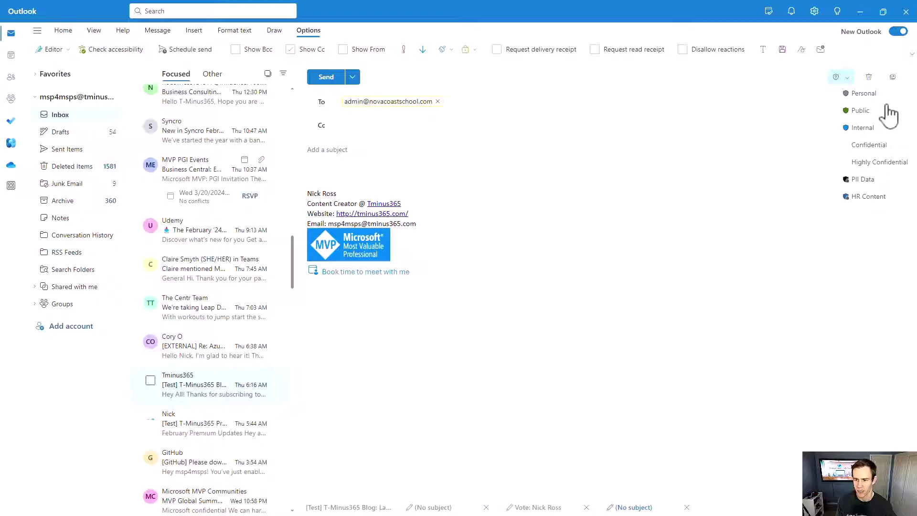
pyautogui.click(884, 147)
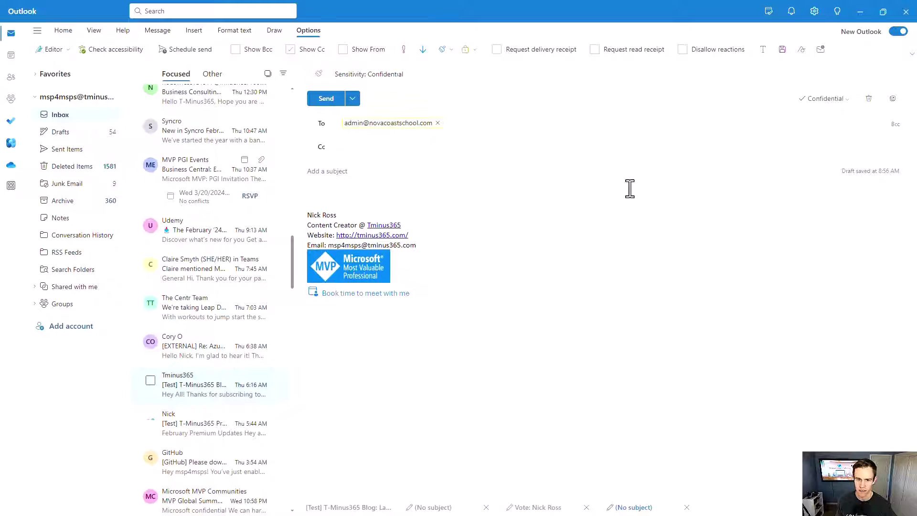